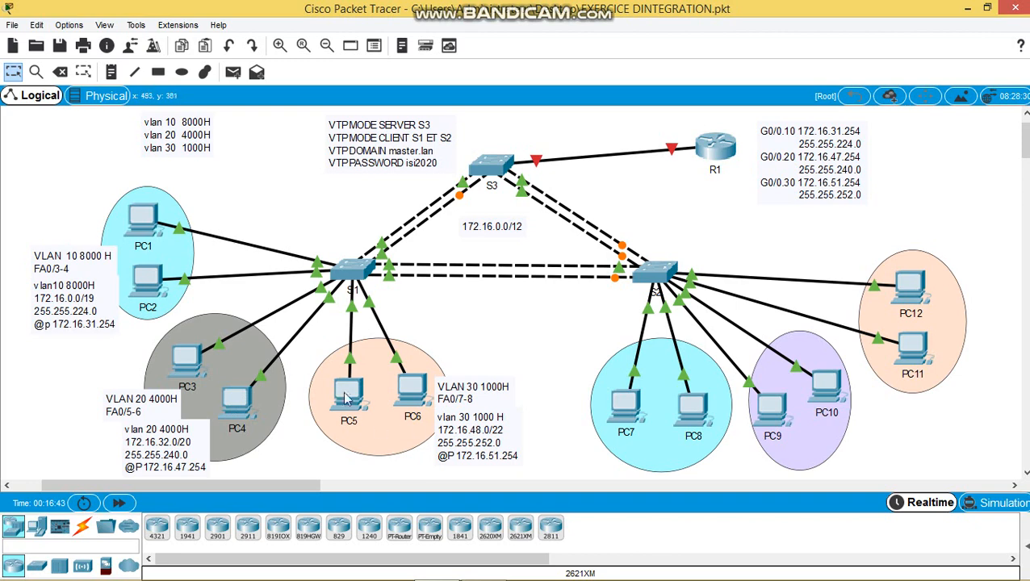
# - Shift the 172.16.0.0/12 note slightly on the topology and deselect it
pyautogui.moveTo(346, 387)
pyautogui.moveTo(493, 224)
pyautogui.mouseDown()
pyautogui.moveTo(494, 235)
pyautogui.moveTo(497, 225)
pyautogui.mouseUp()
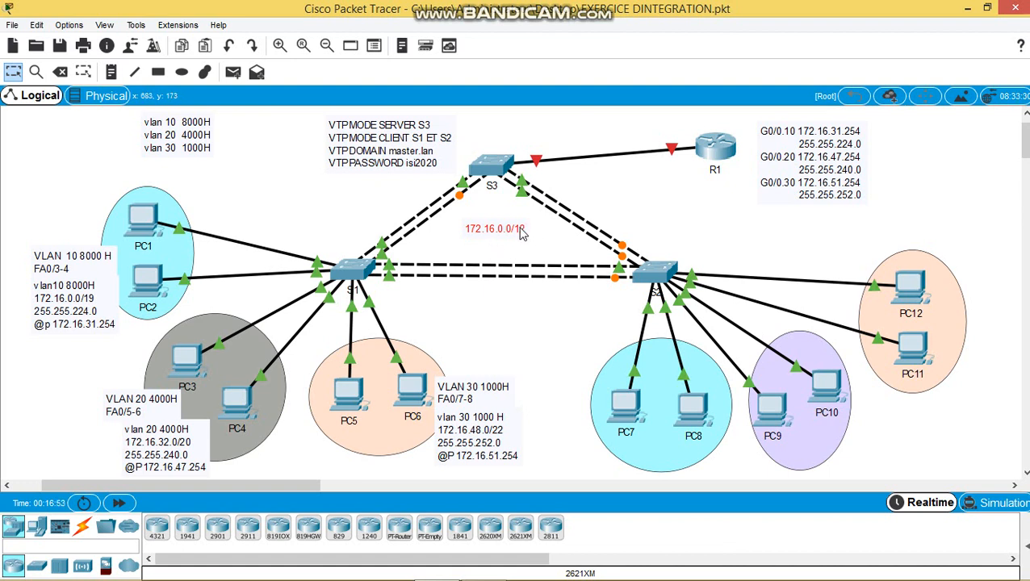
pyautogui.click(628, 183)
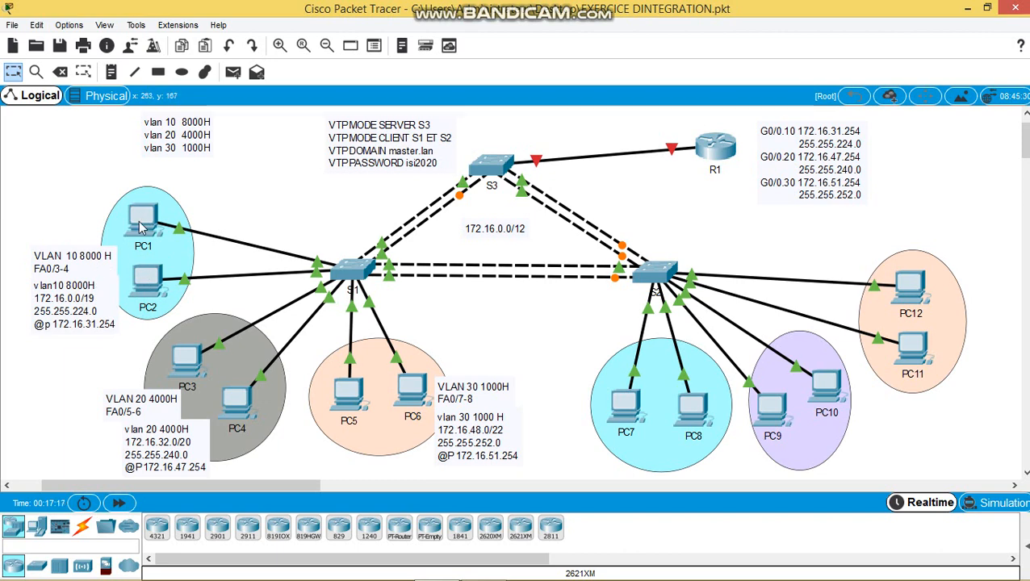
pyautogui.moveTo(139, 221)
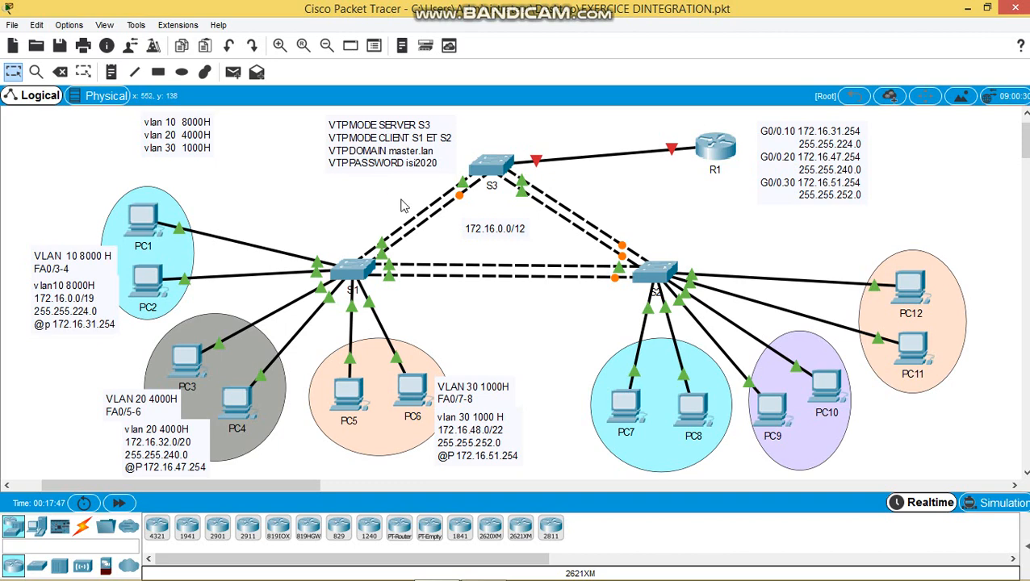
# - Put switch S3 into VTP server mode from its CLI
pyautogui.click(492, 167)
pyautogui.moveTo(548, 84); pyautogui.dragTo(724, 87)
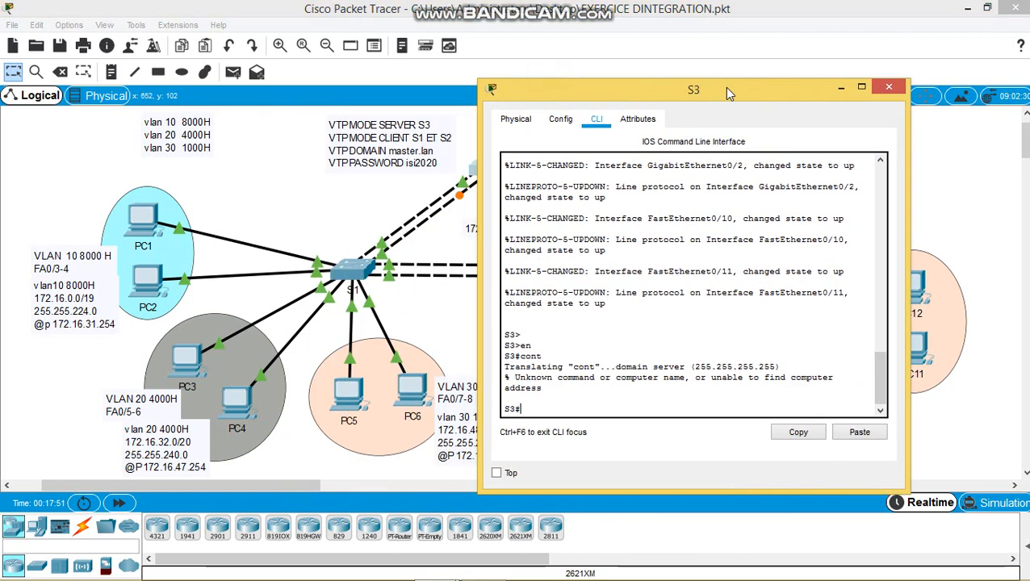
pyautogui.press('Return')
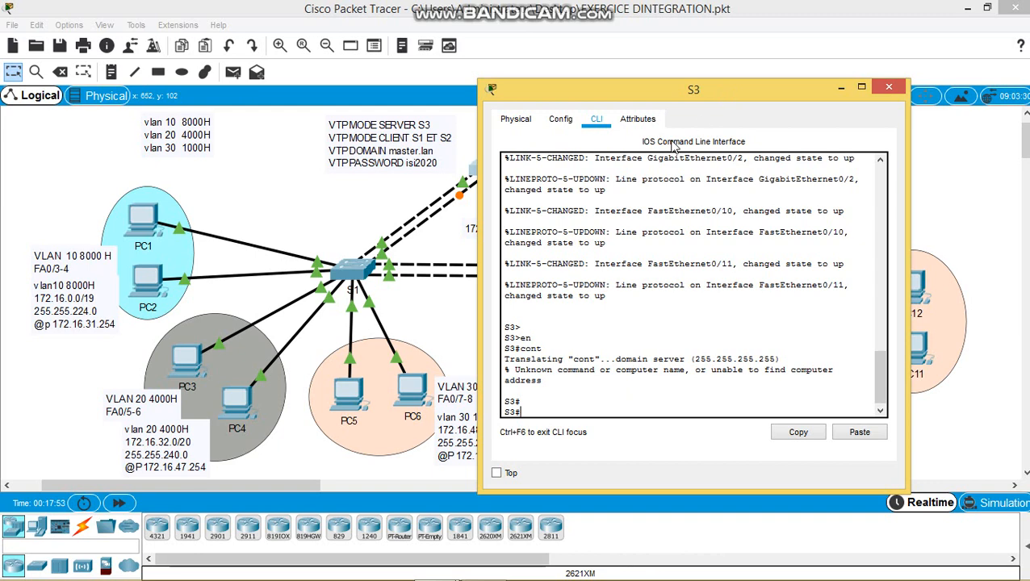
pyautogui.write('conf t')
pyautogui.press('Return')
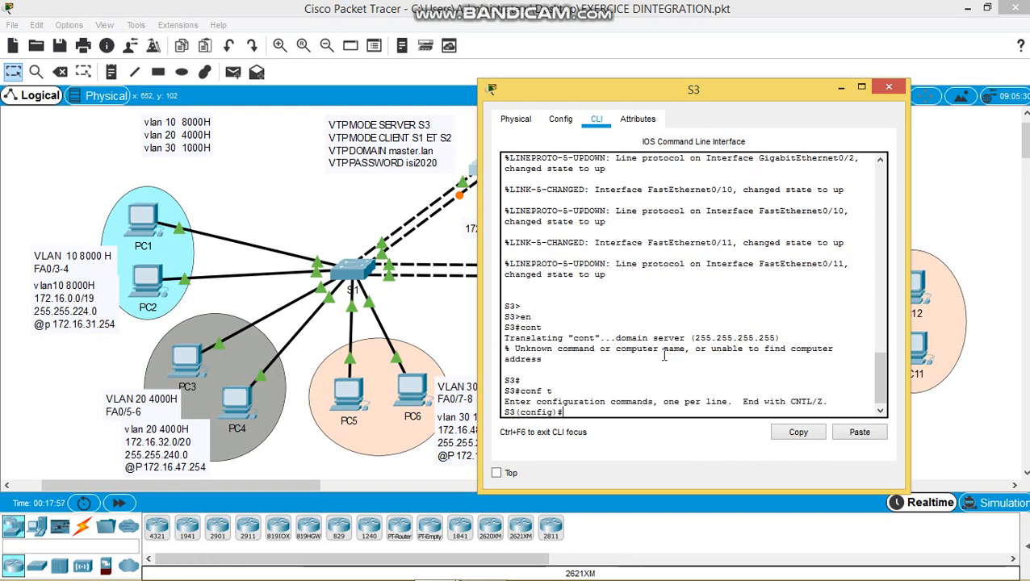
pyautogui.write('vtp mode se')
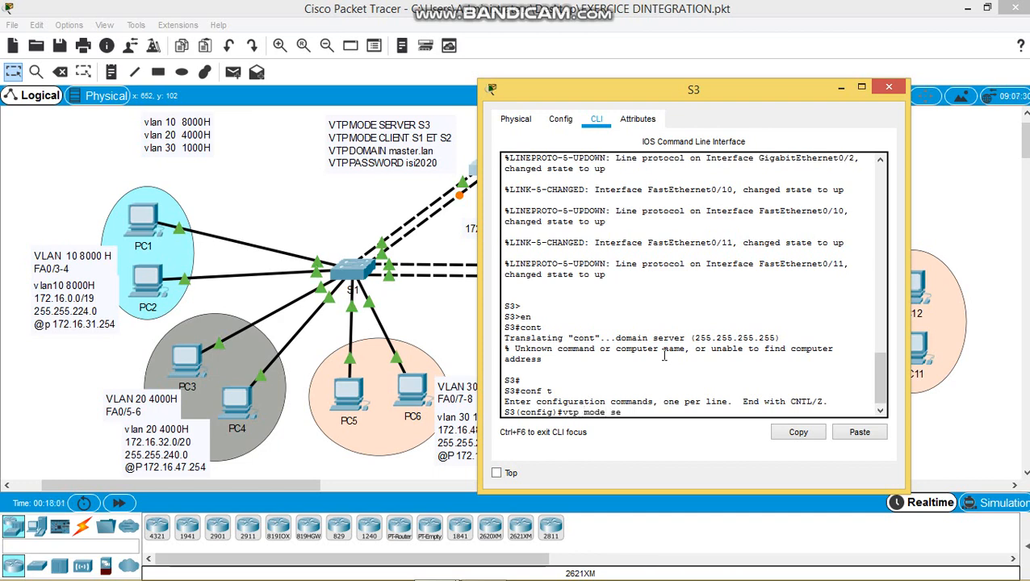
pyautogui.write('rver')
pyautogui.press('Return')
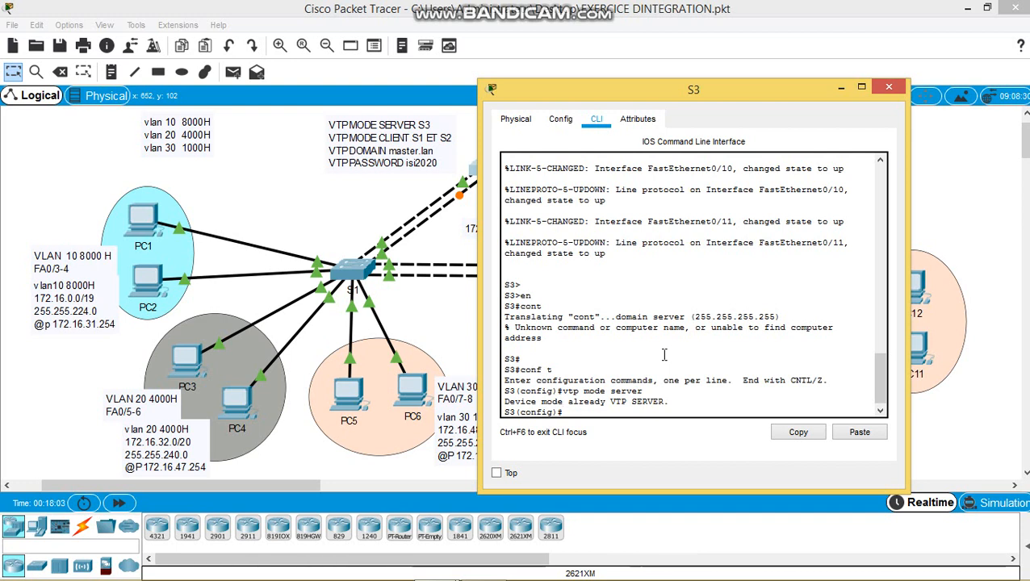
# - Set S3's VTP domain to master.lan and its VTP password, then close S3's window
pyautogui.press('BackSpace')
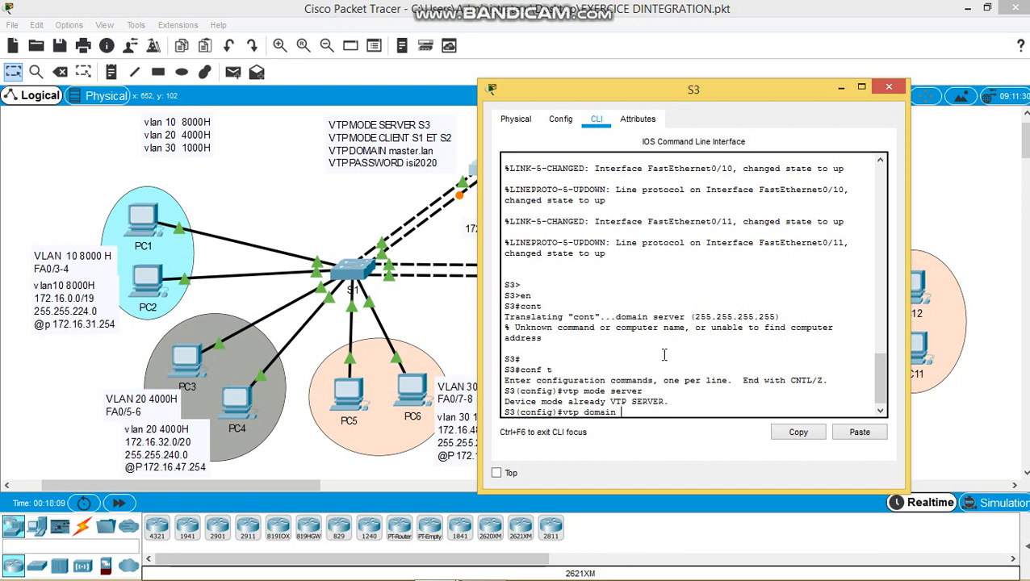
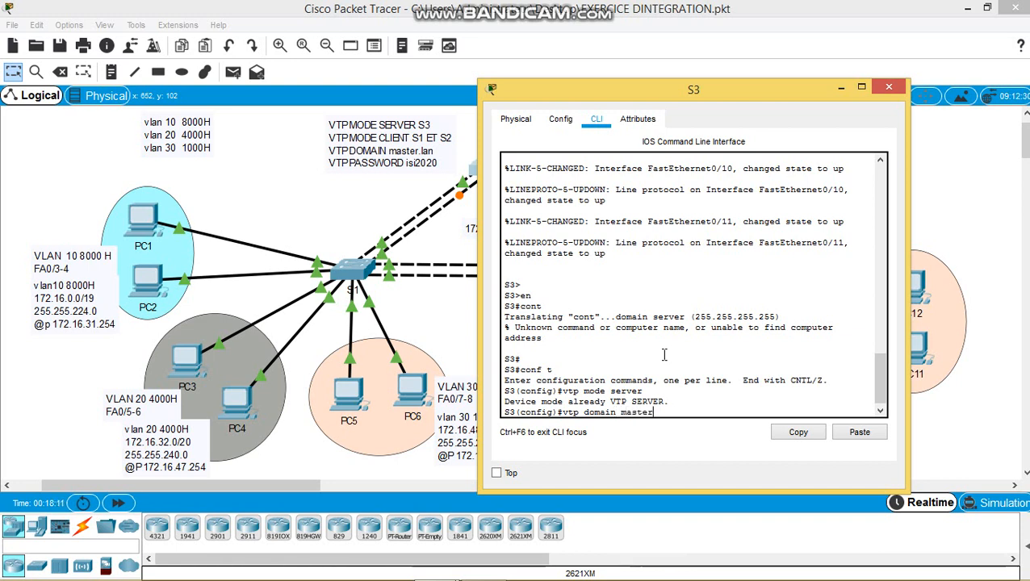
pyautogui.press('Return')
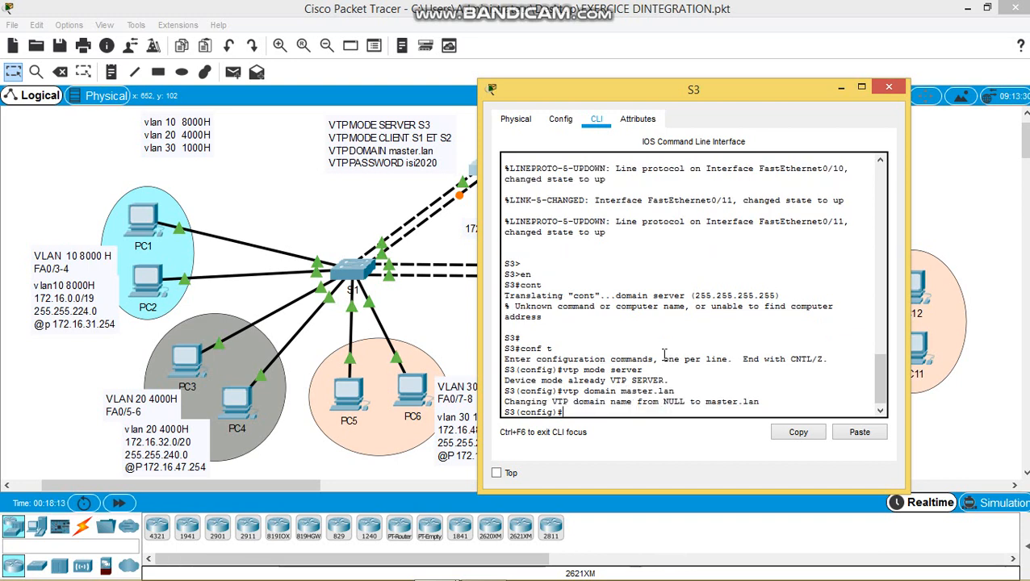
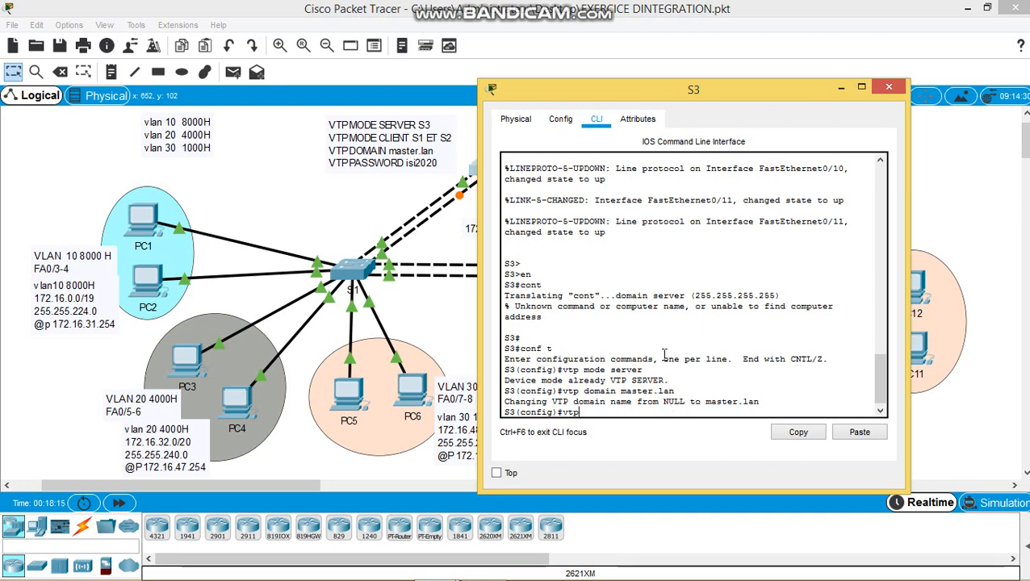
pyautogui.press('Tab')
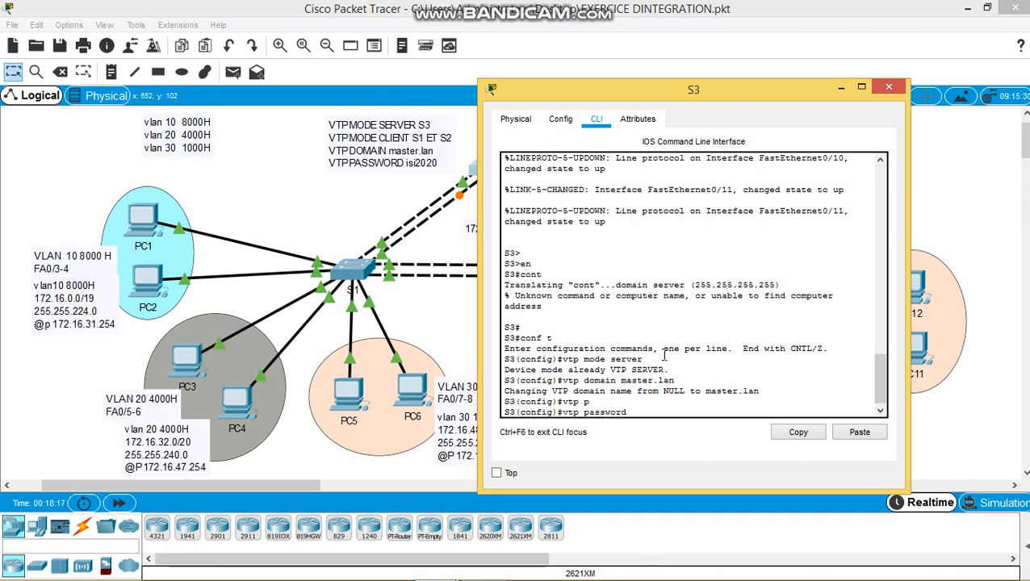
pyautogui.press('Return')
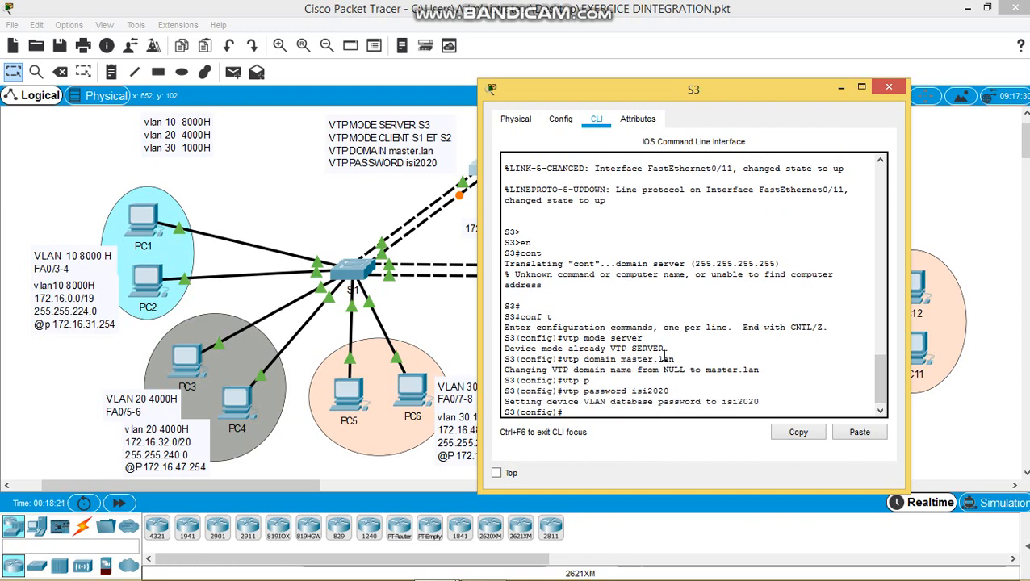
pyautogui.moveTo(726, 99); pyautogui.dragTo(726, 84)
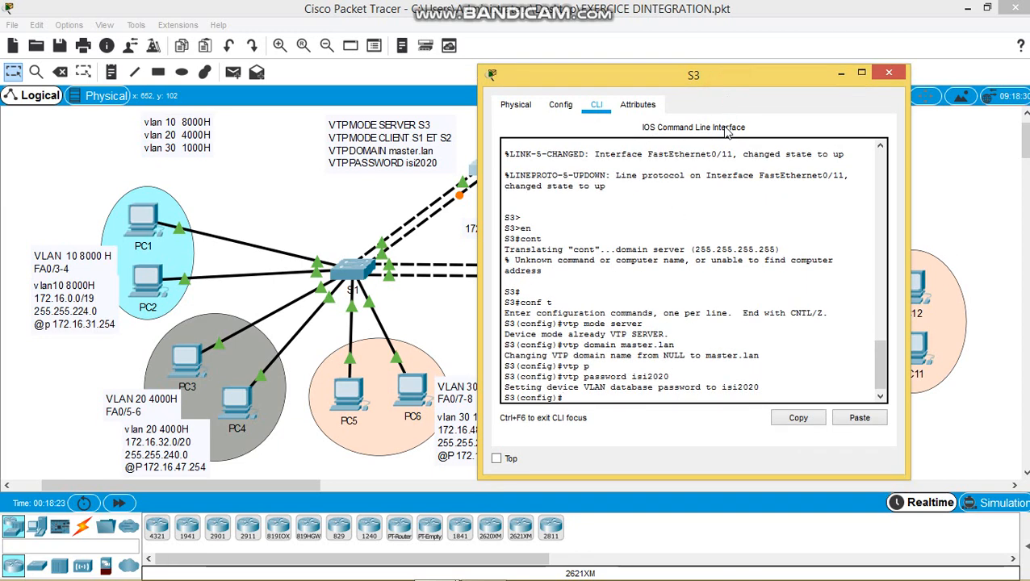
pyautogui.click(889, 73)
# - Open switch S1's CLI and set it to VTP client mode
pyautogui.doubleClick(513, 226)
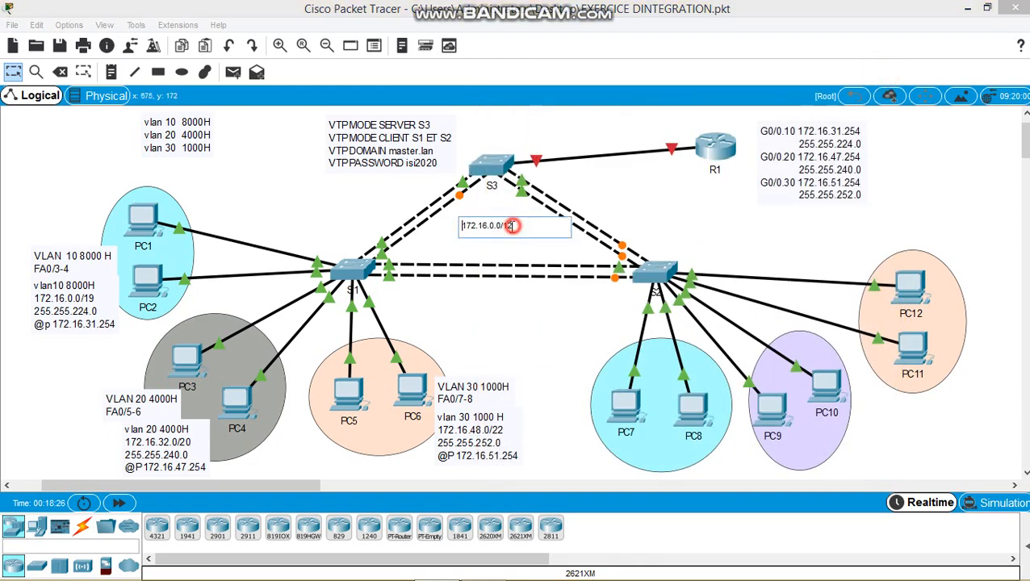
pyautogui.click(478, 319)
pyautogui.click(353, 270)
pyautogui.click(420, 114)
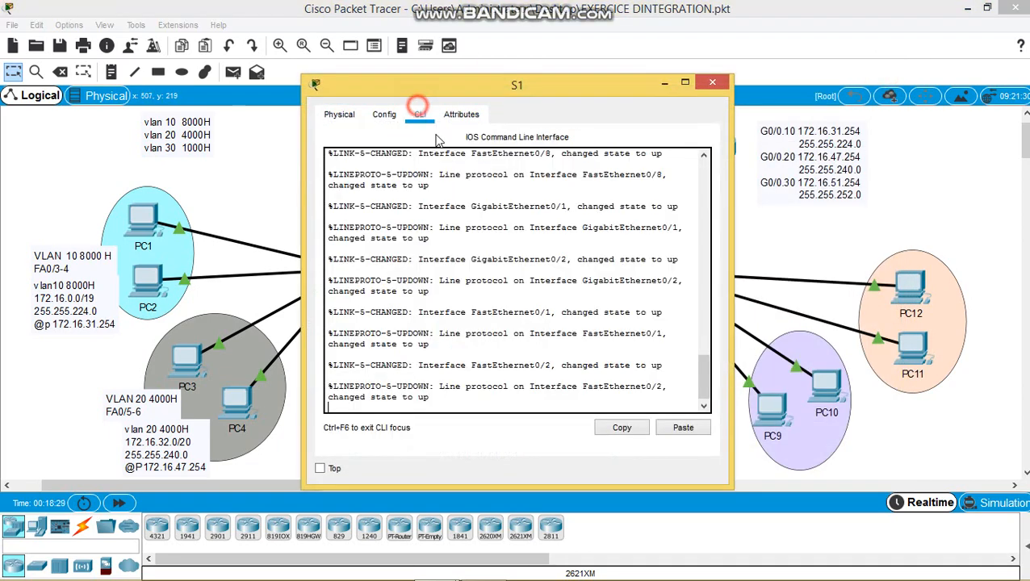
pyautogui.press('Return')
pyautogui.write('en')
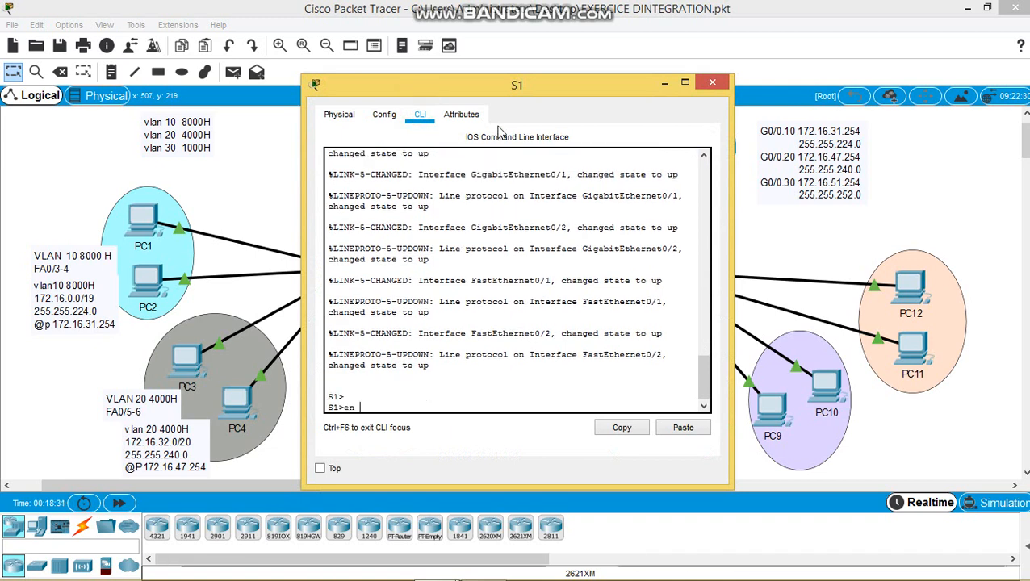
pyautogui.press('Return')
pyautogui.write('con')
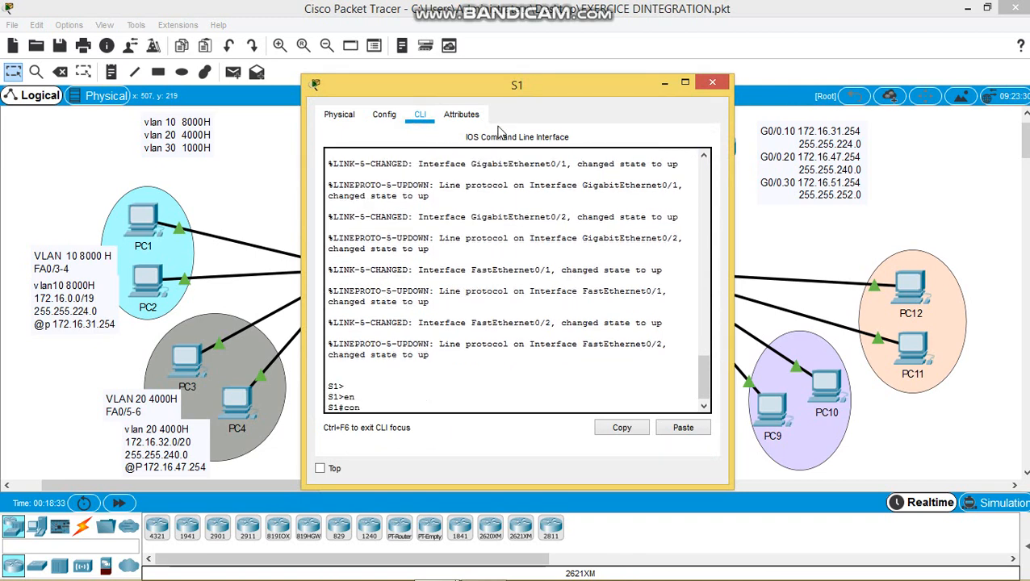
pyautogui.write('f t')
pyautogui.press('Return')
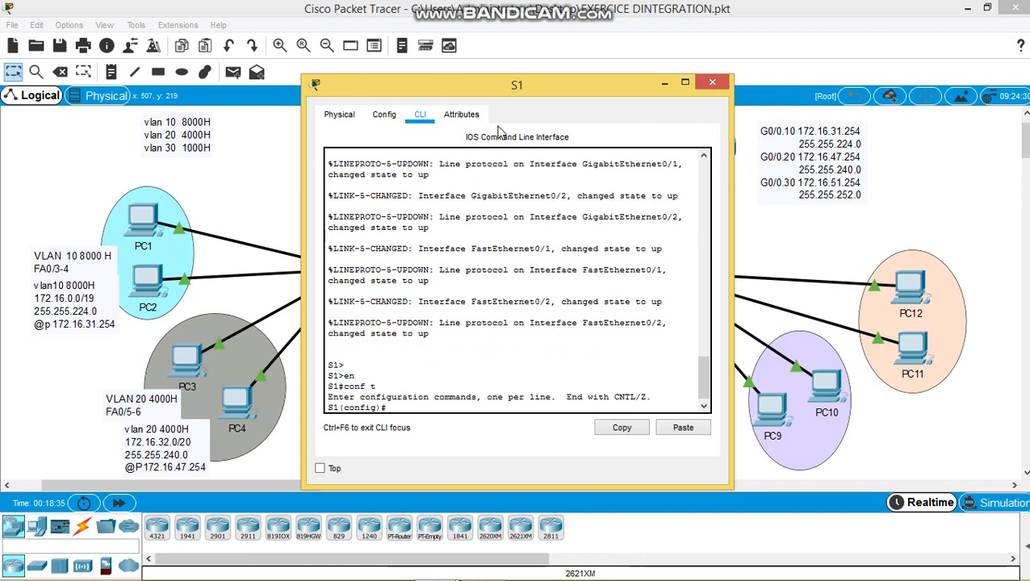
pyautogui.write('vtp')
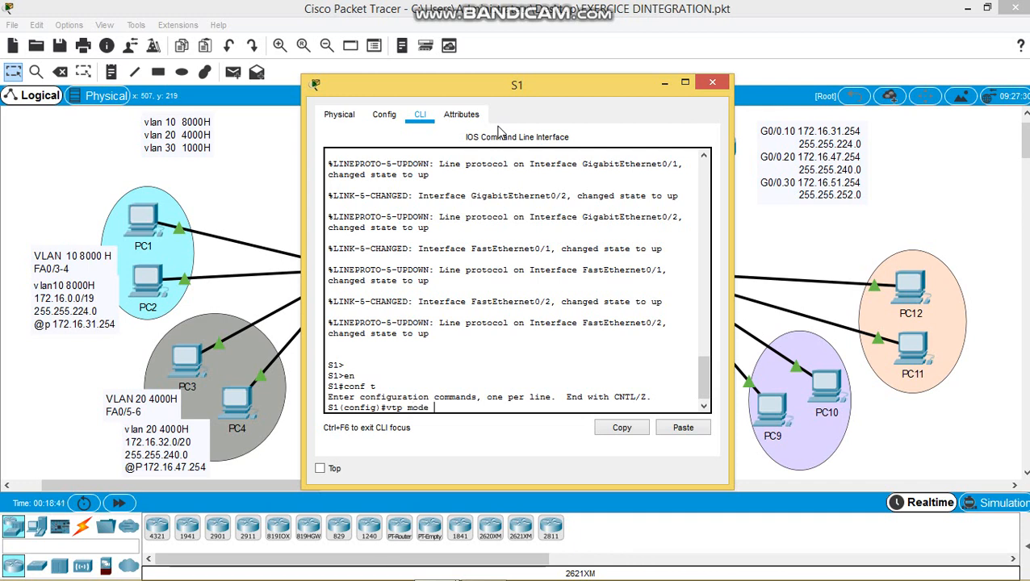
pyautogui.write(' mode se')
pyautogui.press('BackSpace')
pyautogui.press('BackSpace')
pyautogui.write('client')
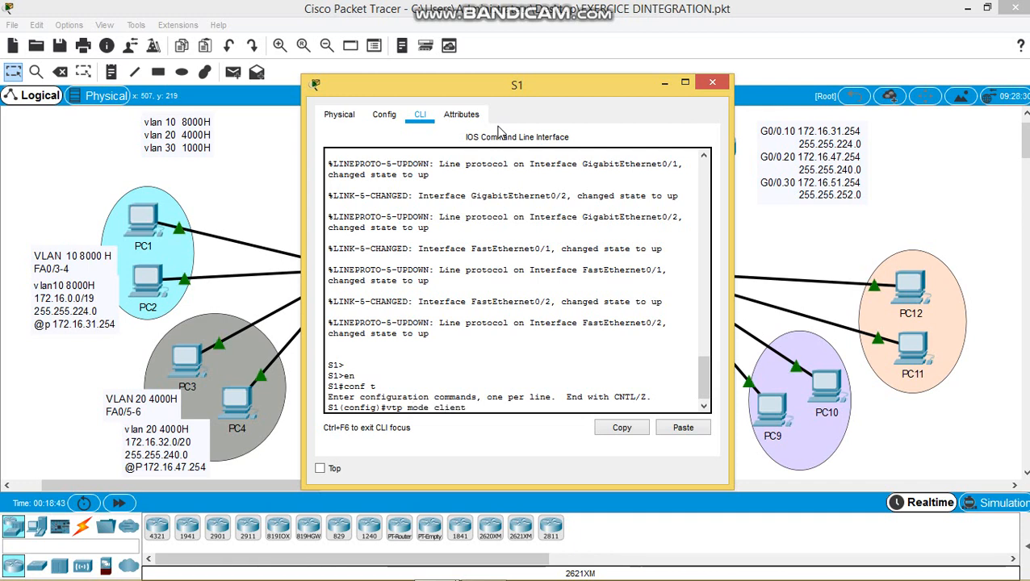
pyautogui.press('Return')
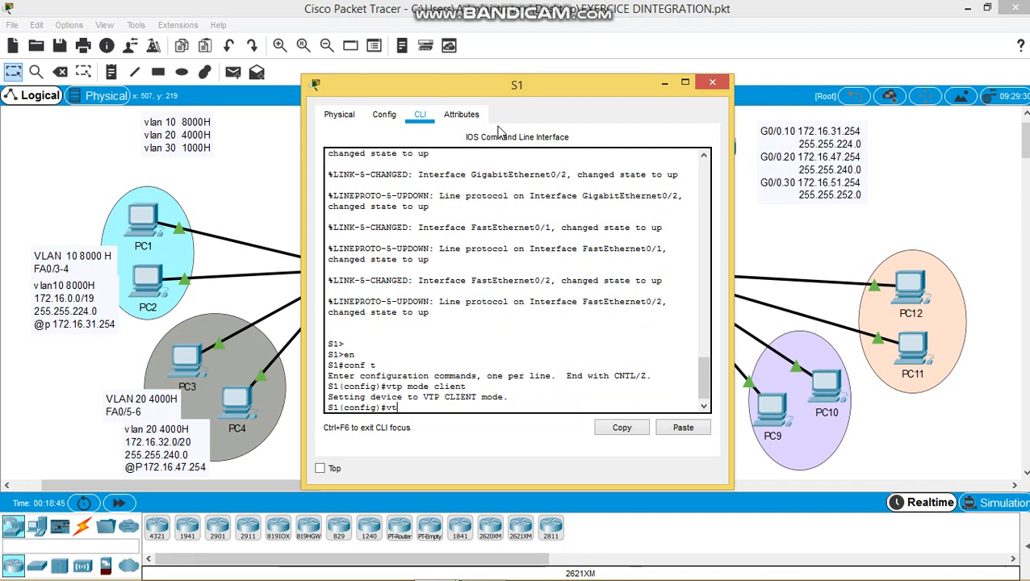
# - Join S1 to the master.lan VTP domain and set the shared VTP password
pyautogui.press('Return')
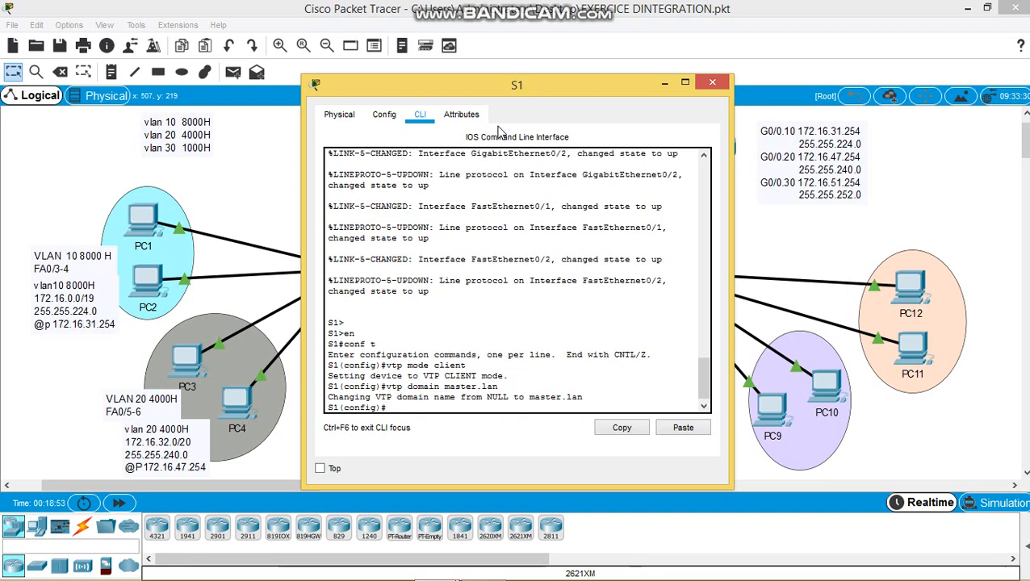
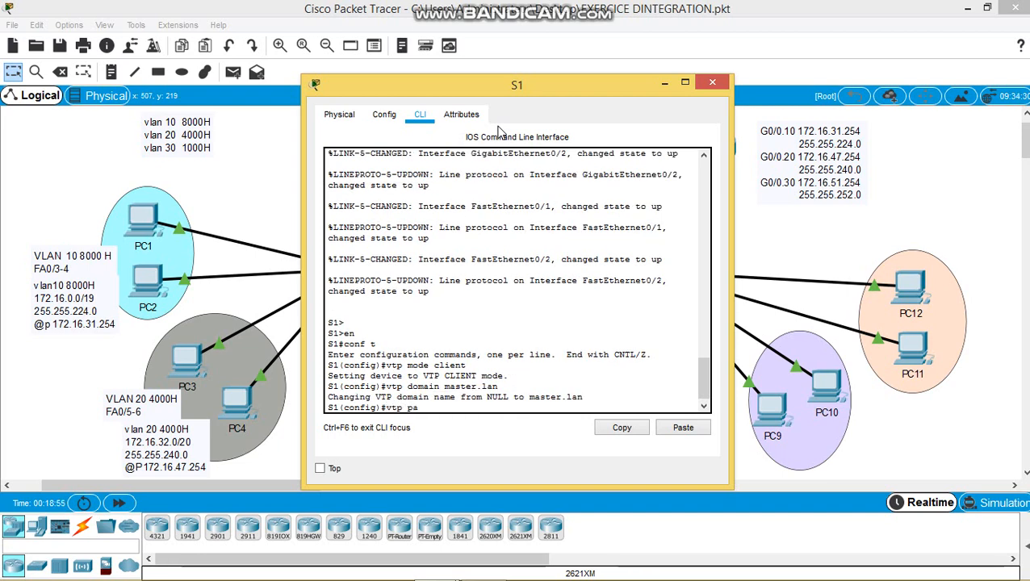
pyautogui.press('Tab')
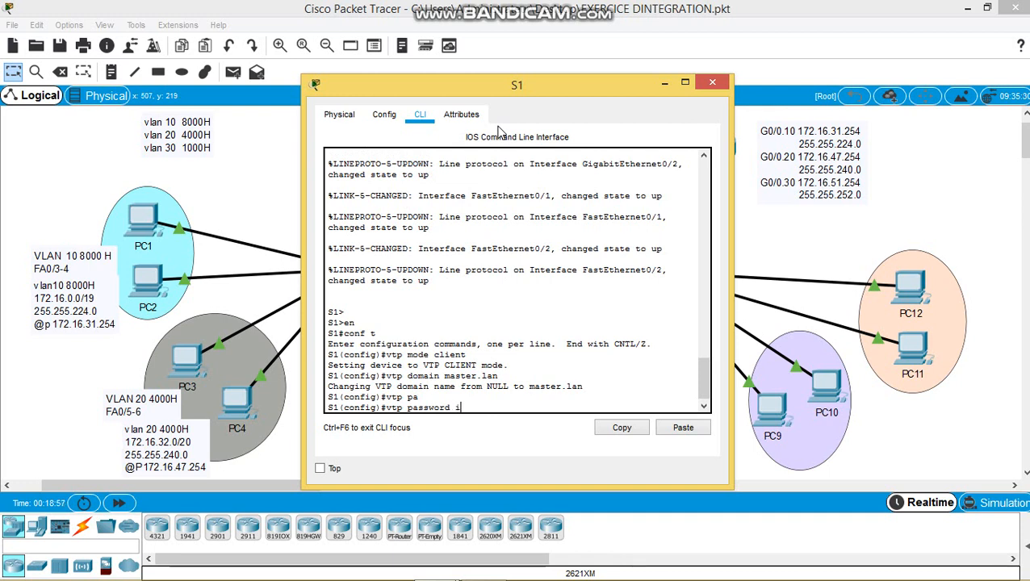
pyautogui.press('Return')
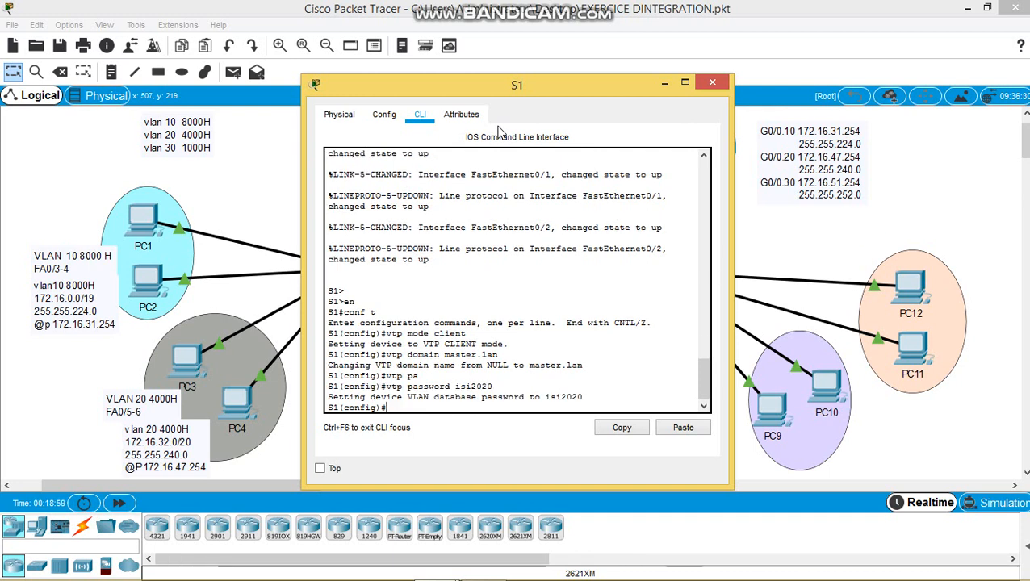
# - Close S1's window and set switch S2 to VTP client mode from its CLI
pyautogui.click(713, 84)
pyautogui.click(658, 273)
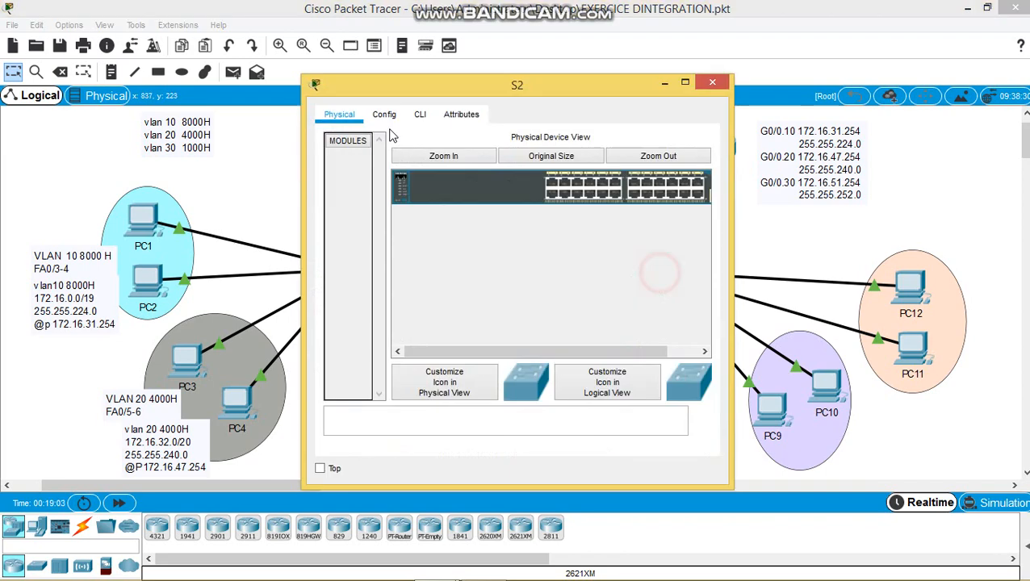
pyautogui.click(420, 114)
pyautogui.write('e')
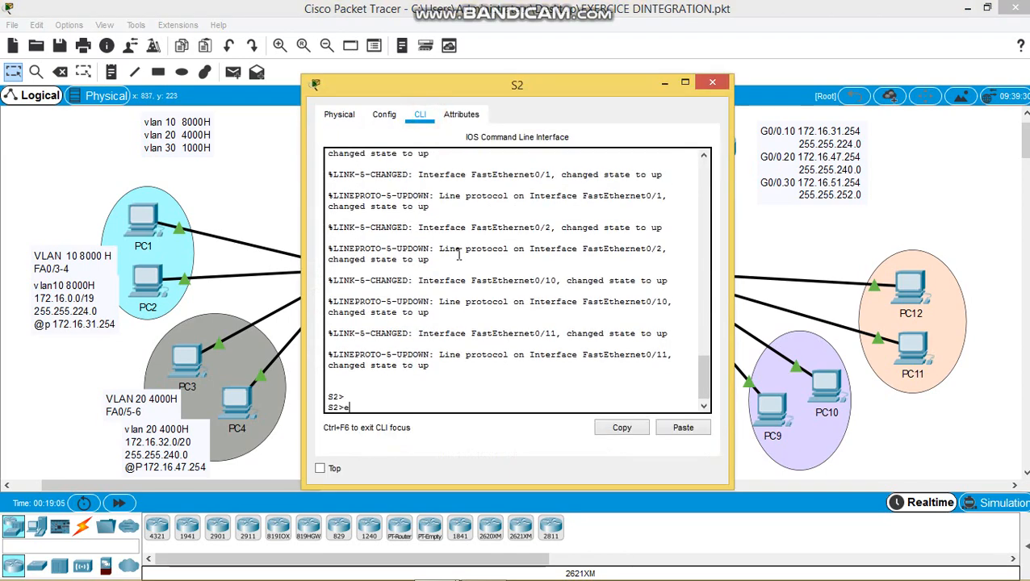
pyautogui.write('n')
pyautogui.press('Return')
pyautogui.write('conf ')
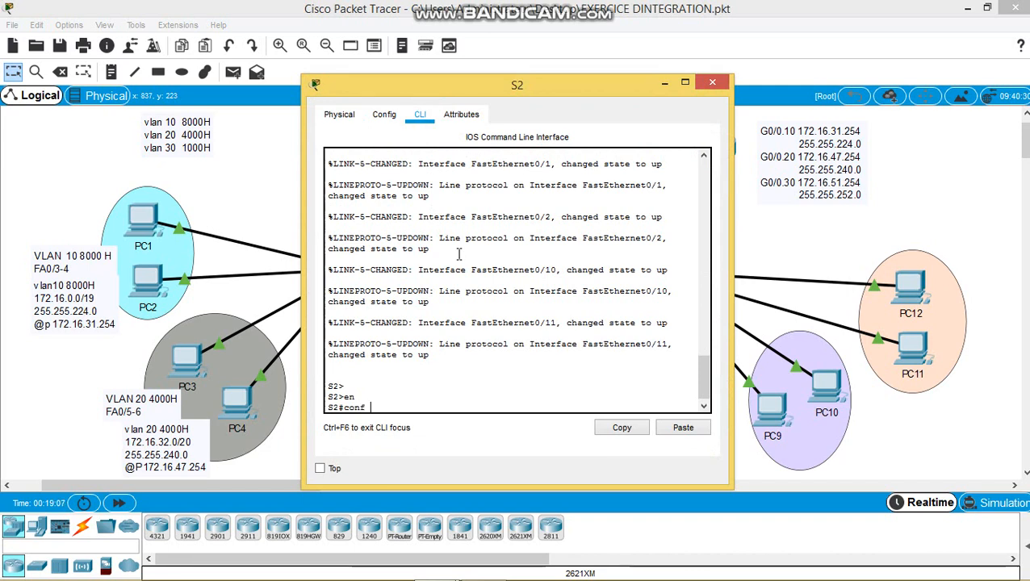
pyautogui.write('t')
pyautogui.press('Return')
pyautogui.write('vt')
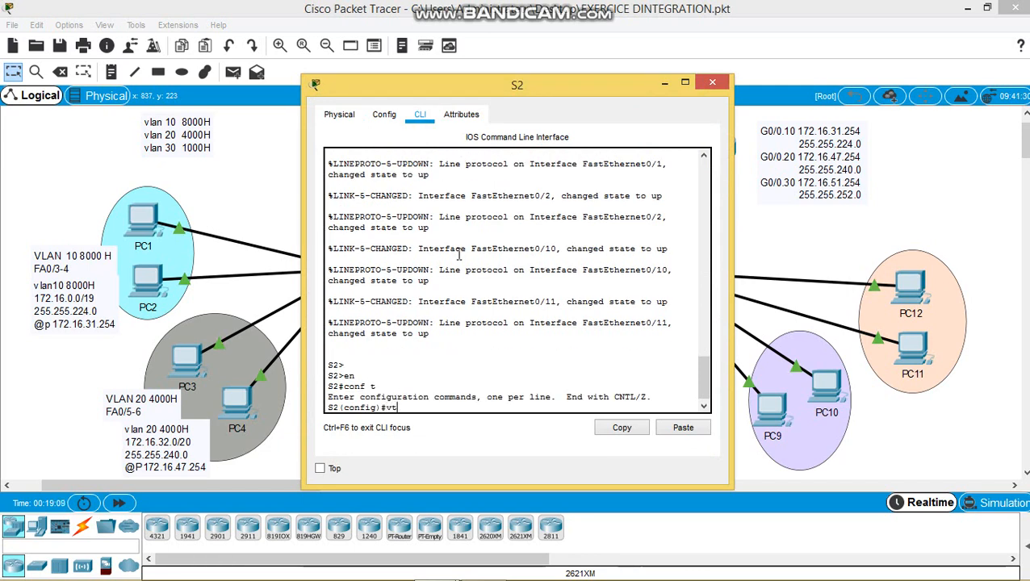
pyautogui.write('p c')
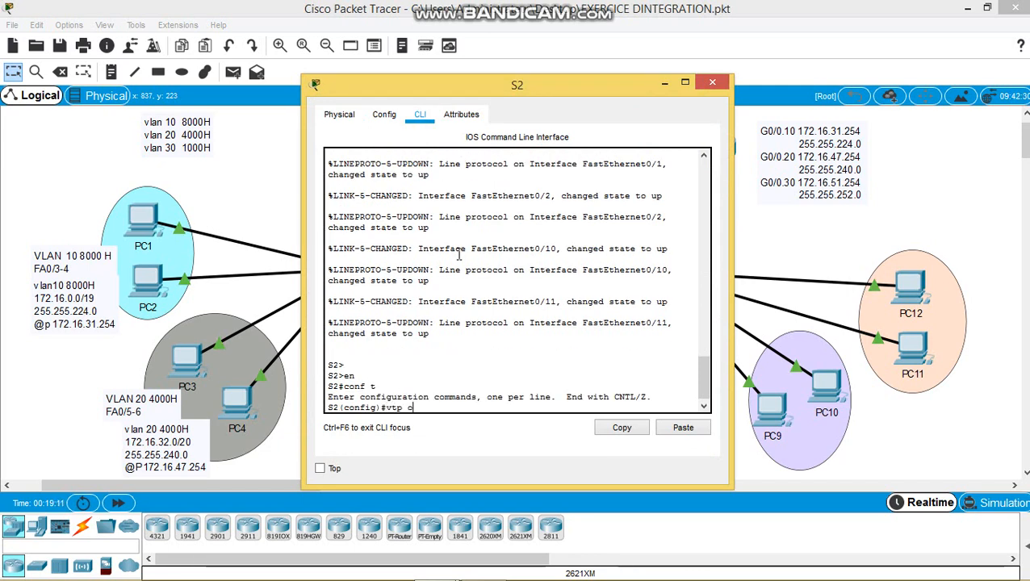
pyautogui.press('BackSpace')
pyautogui.write('mode')
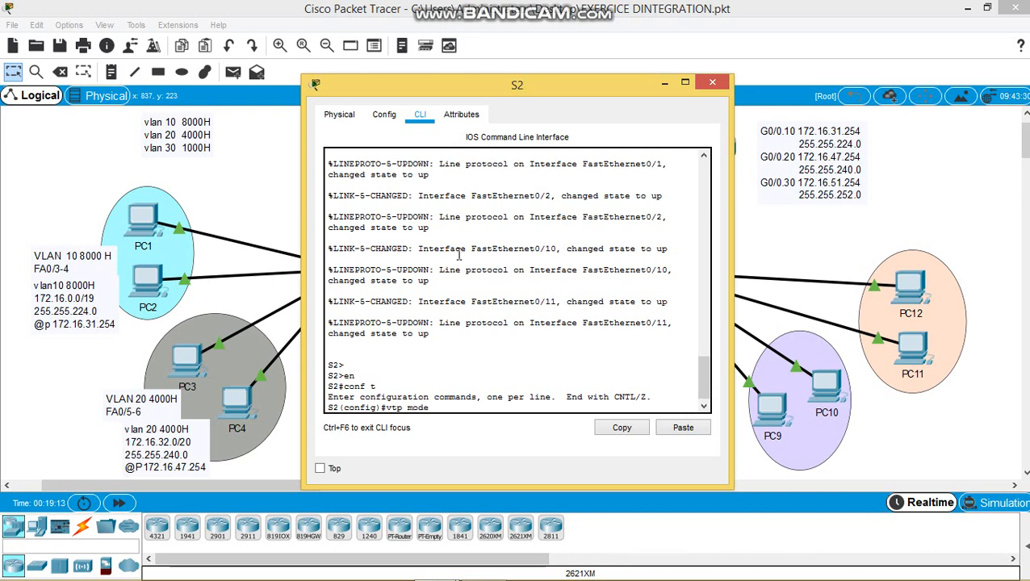
pyautogui.write(' client')
pyautogui.press('Return')
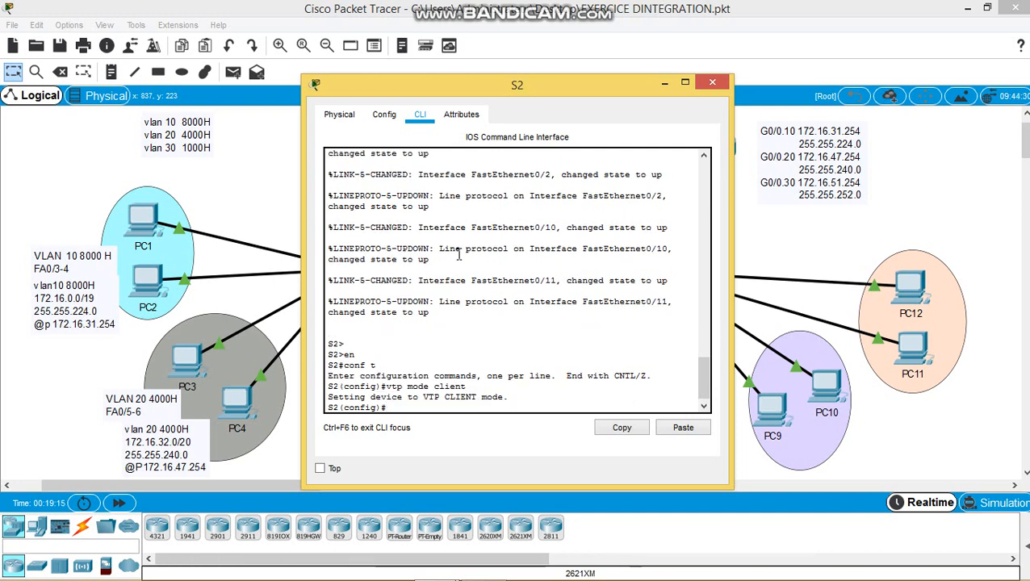
# - Set S2's VTP domain to master.lan and the shared VTP password, then close S2's window
pyautogui.write('vtp doma')
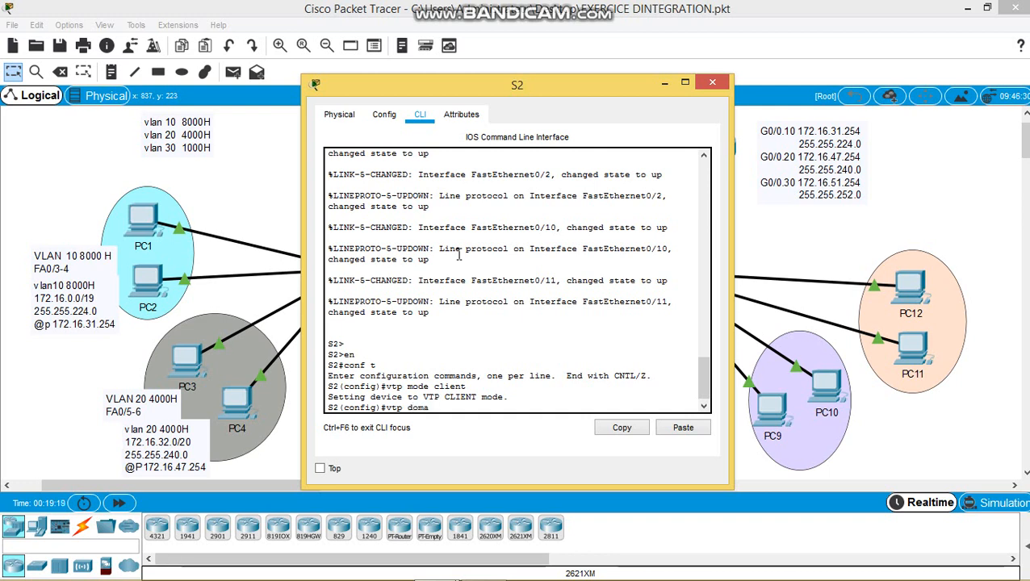
pyautogui.write('in m')
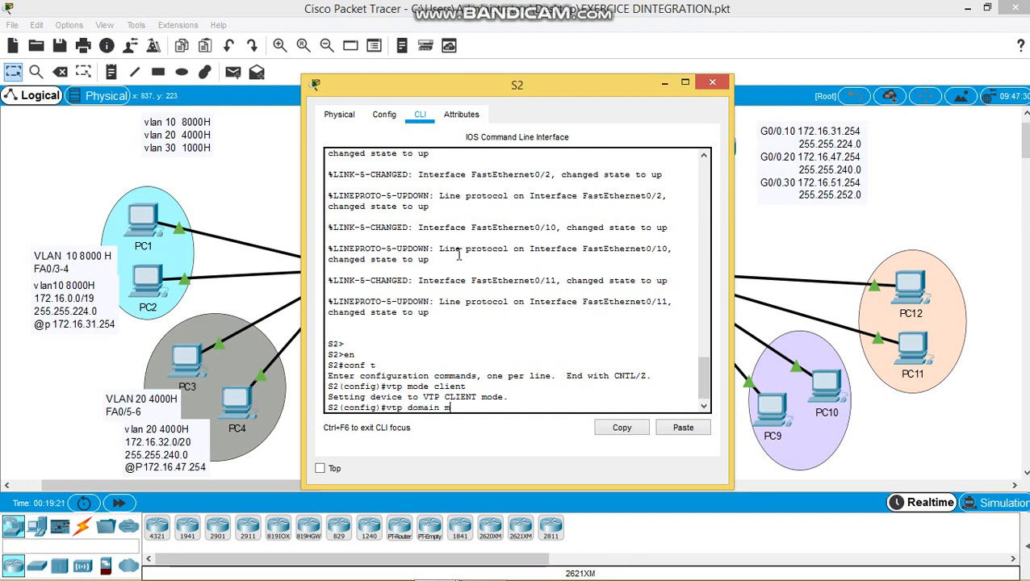
pyautogui.write('aster.lan')
pyautogui.press('Return')
pyautogui.write('v')
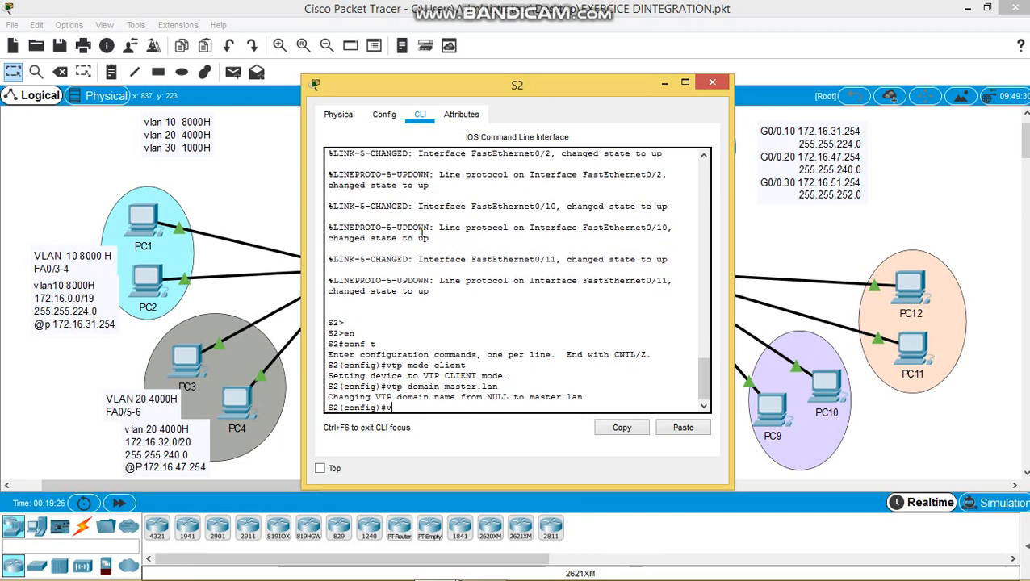
pyautogui.write('tp do')
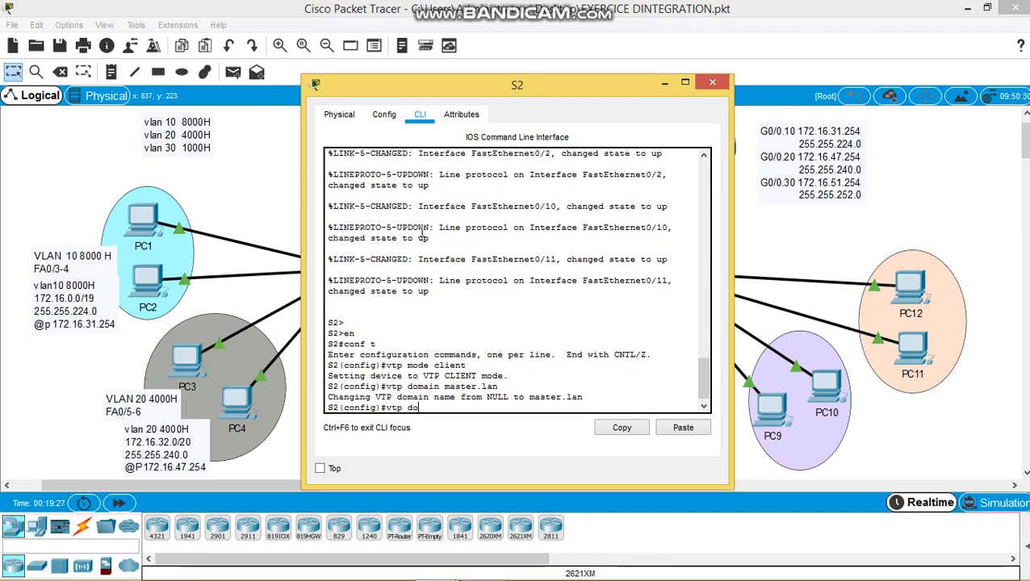
pyautogui.press('Tab')
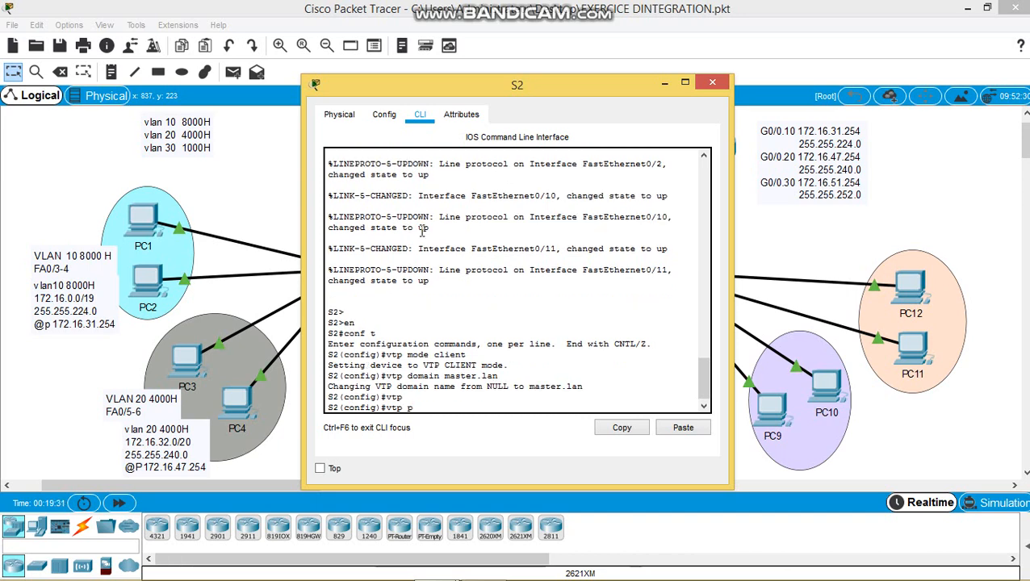
pyautogui.write('p')
pyautogui.press('Tab')
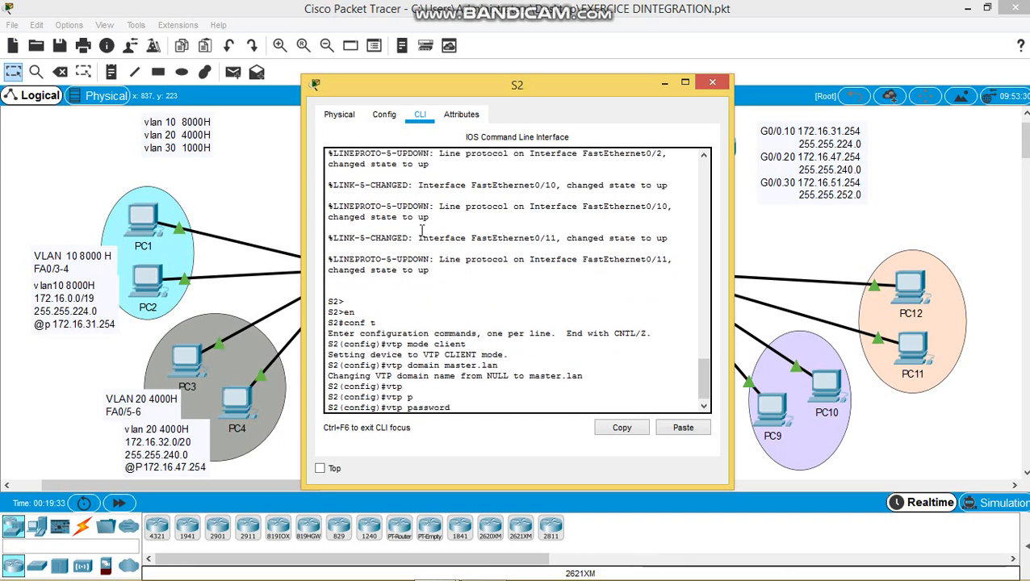
pyautogui.write('isi2020')
pyautogui.press('Return')
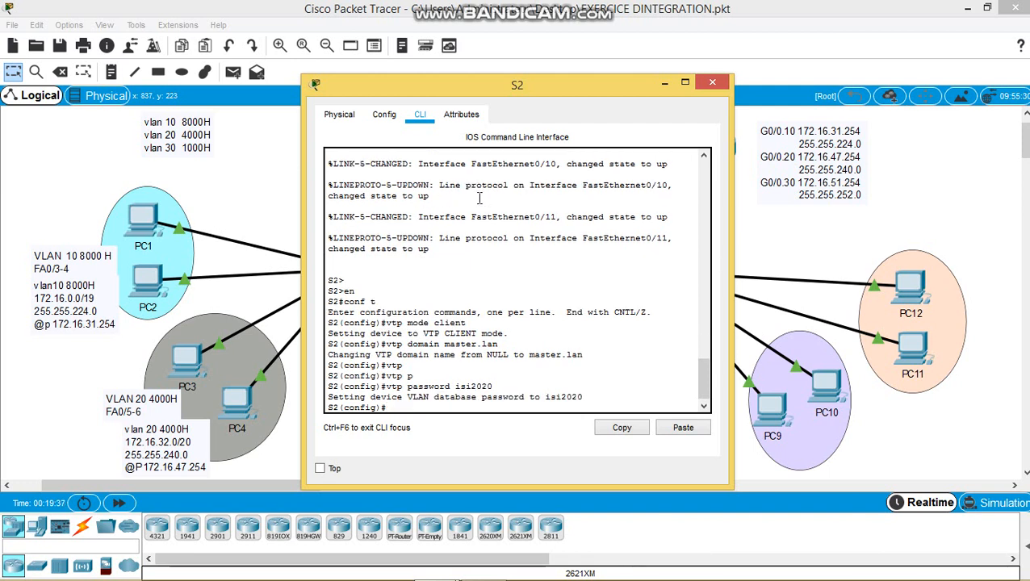
pyautogui.click(712, 83)
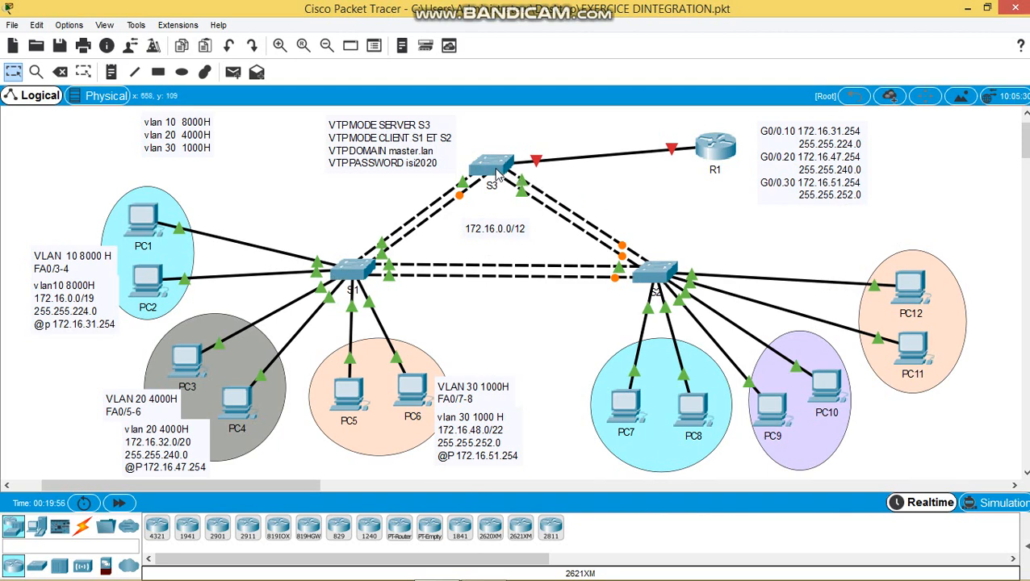
# - Create VLANs 10, 20 and 30 on switch S3 and return to privileged mode
pyautogui.click(498, 176)
pyautogui.press('Return')
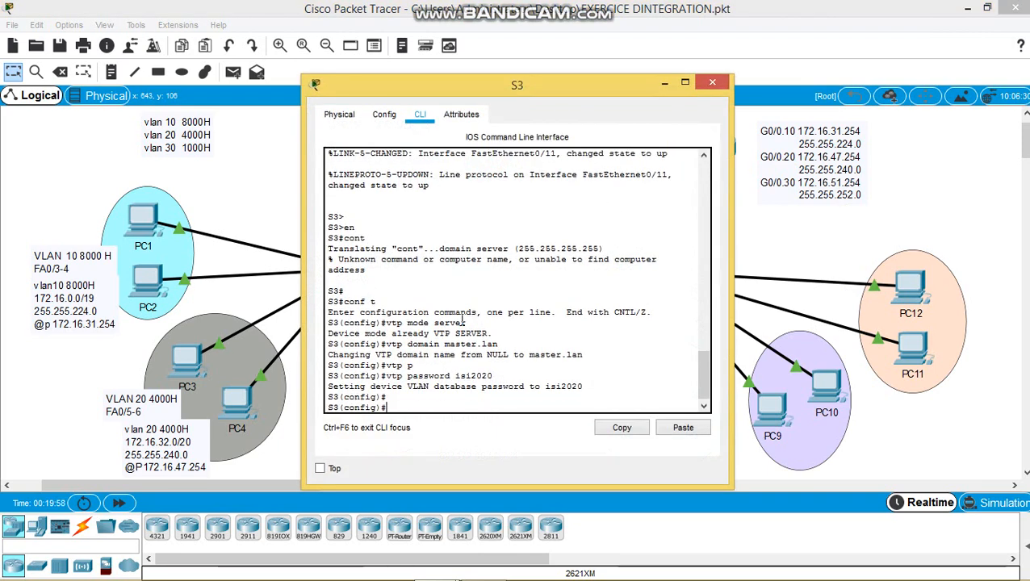
pyautogui.write('vlan 10')
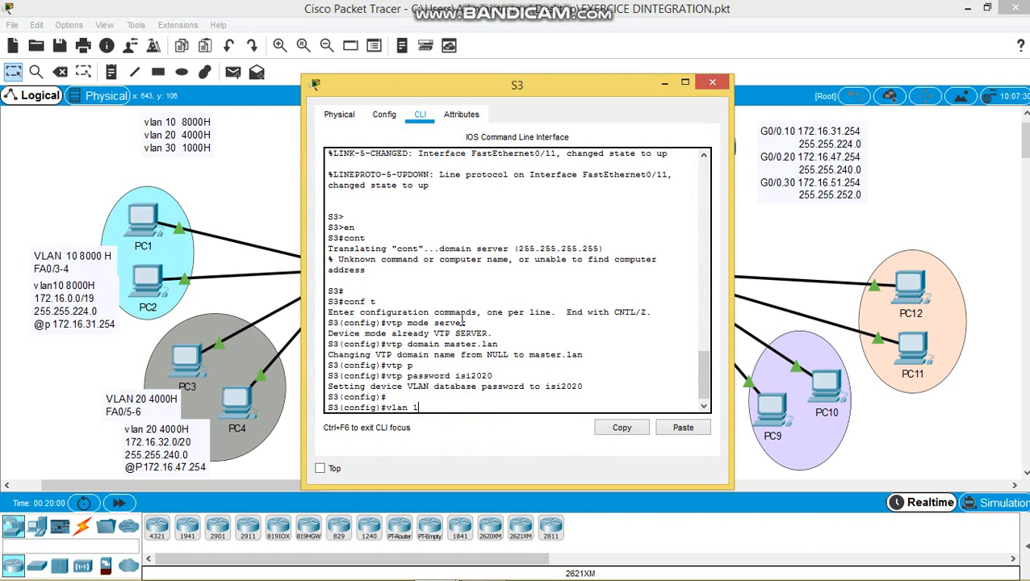
pyautogui.press('Return')
pyautogui.write('exit')
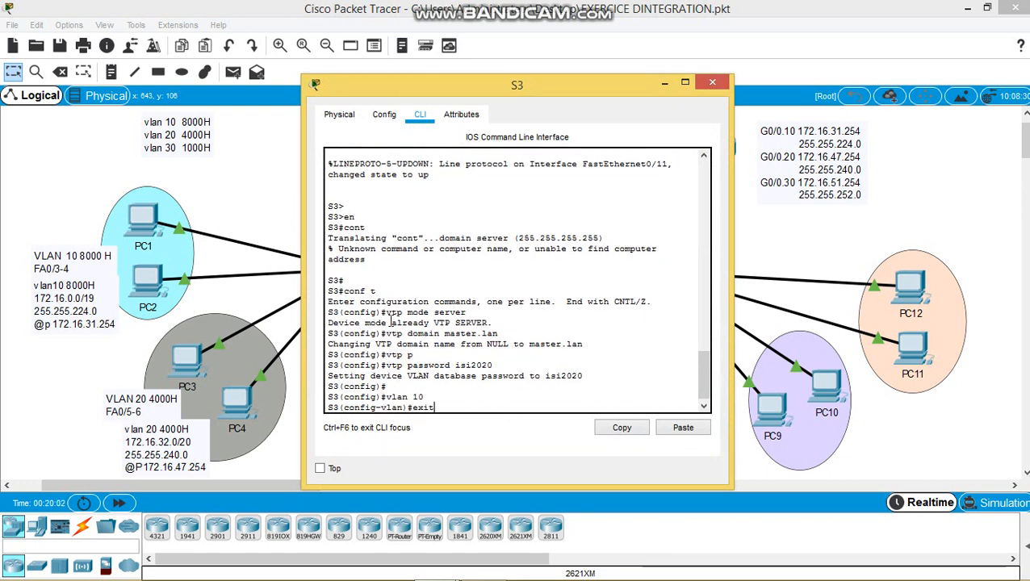
pyautogui.press('Return')
pyautogui.write('vlan 20')
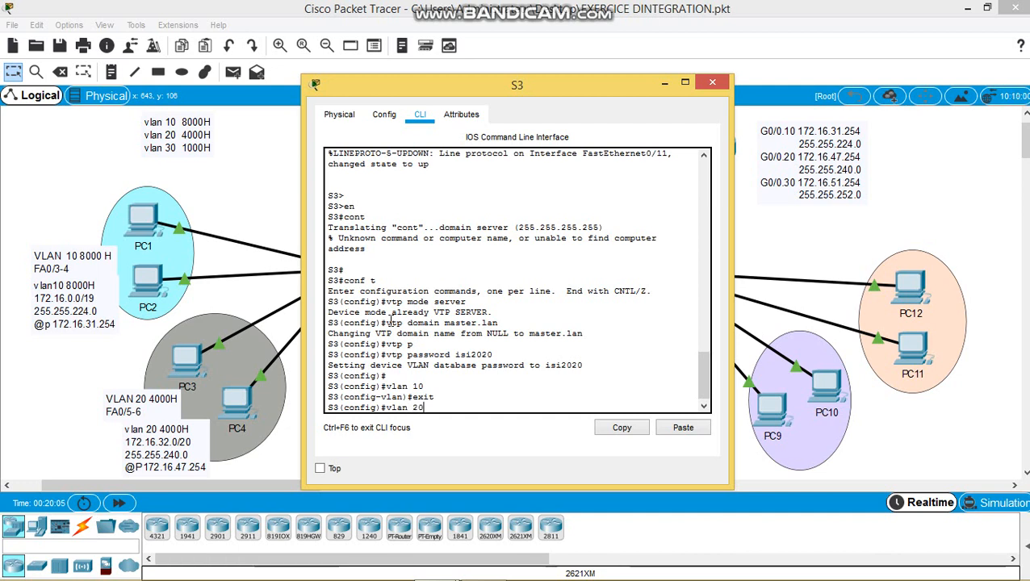
pyautogui.press('Return')
pyautogui.write('e')
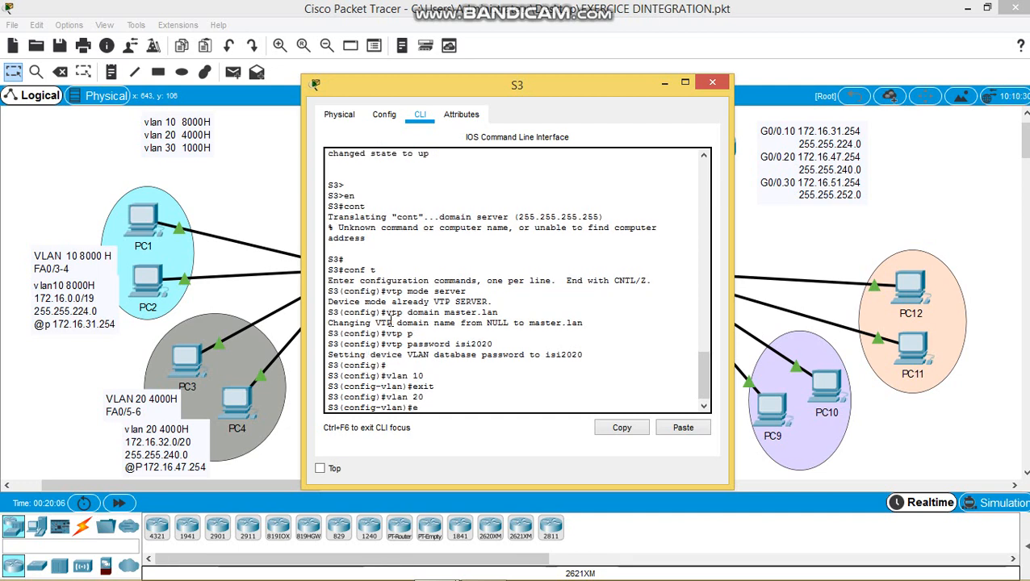
pyautogui.write('xit')
pyautogui.press('Return')
pyautogui.write('v')
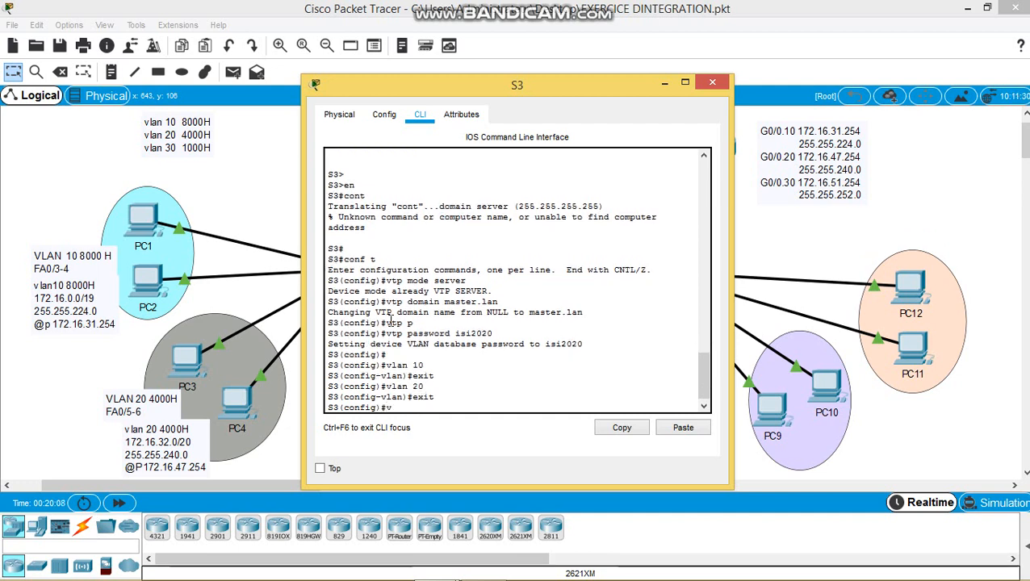
pyautogui.write('lan 30')
pyautogui.press('Return')
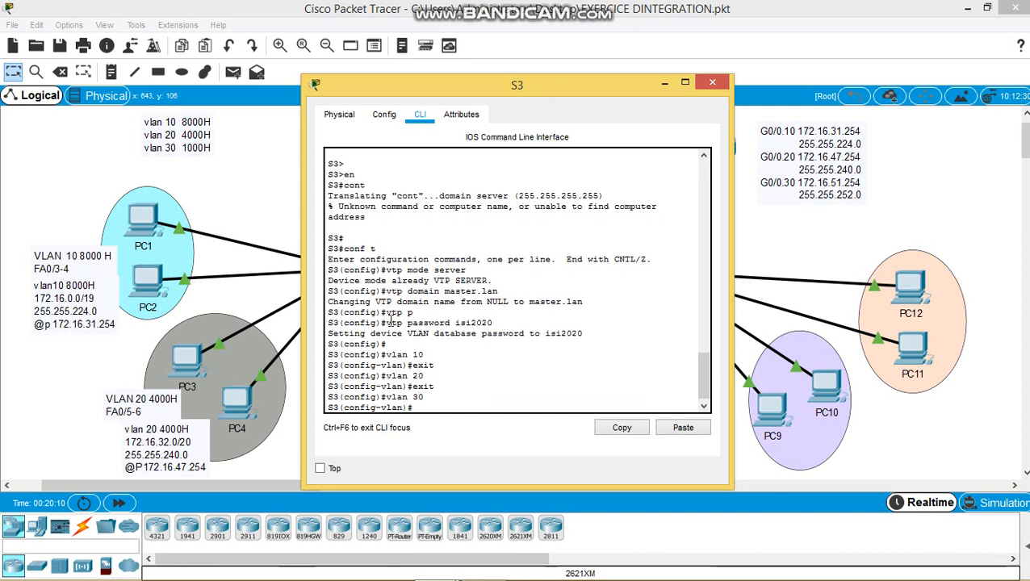
pyautogui.write('exit')
pyautogui.press('Return')
pyautogui.write('e')
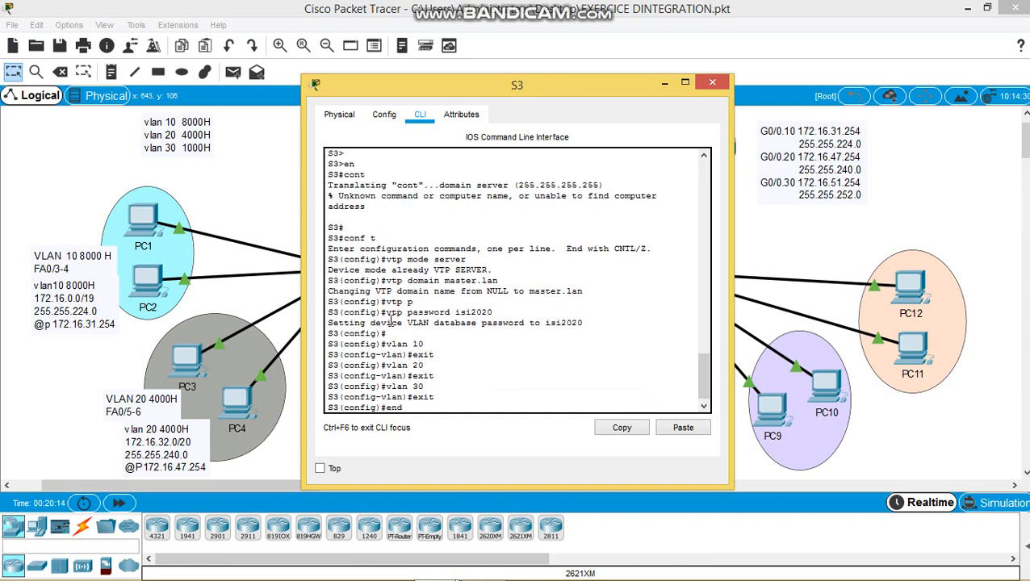
pyautogui.write('nd')
pyautogui.press('Return')
# - Run show vlan brief on S3 to confirm VLANs 10, 20, 30, then close its window
pyautogui.write('sh b')
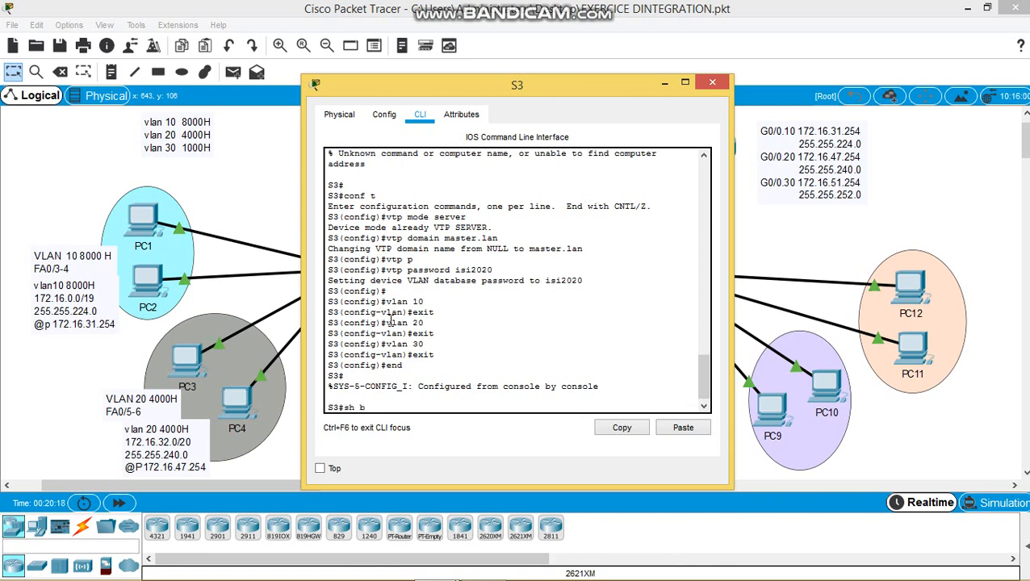
pyautogui.press('BackSpace')
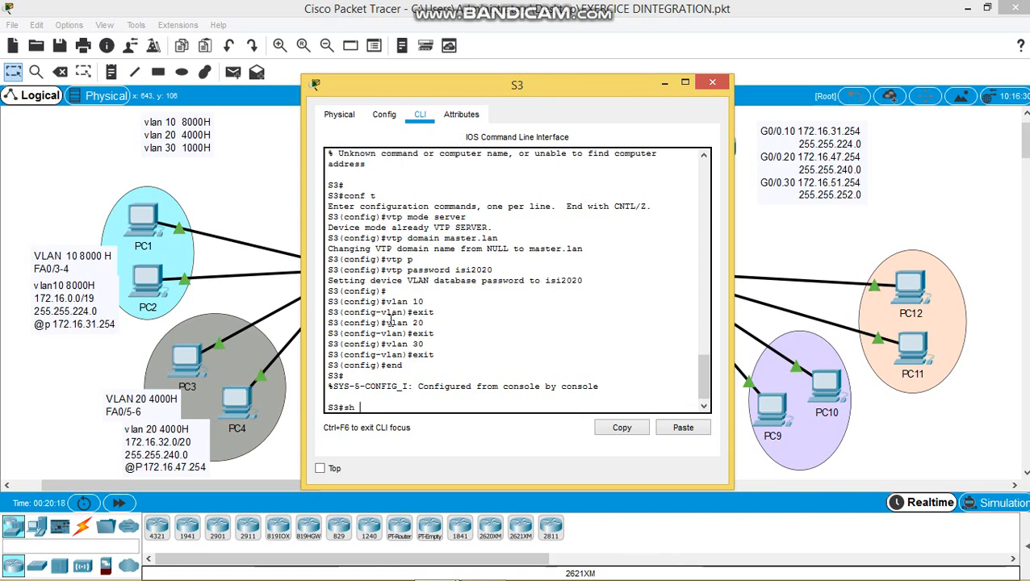
pyautogui.write('vl br')
pyautogui.press('Return')
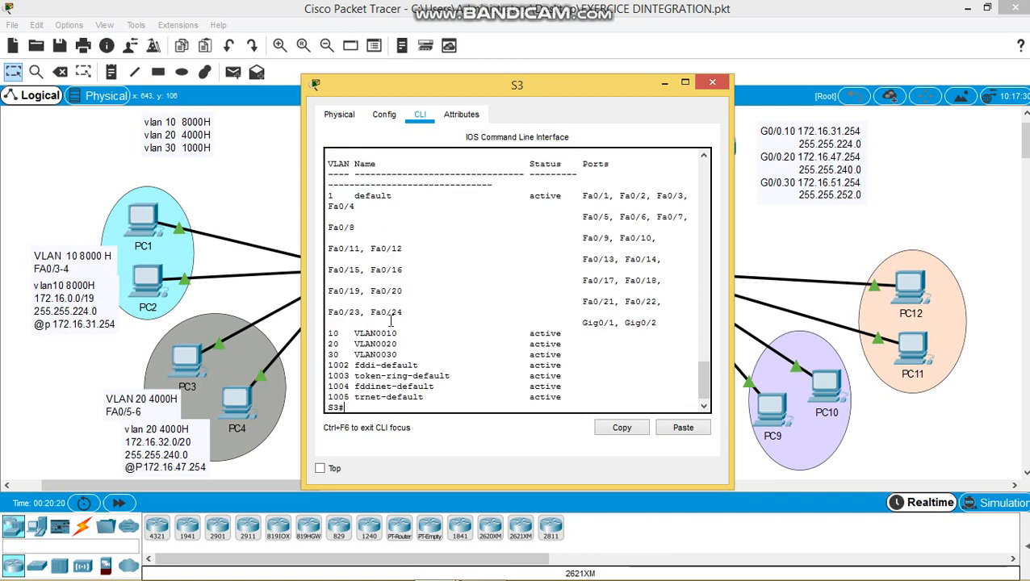
pyautogui.moveTo(330, 331); pyautogui.dragTo(400, 345)
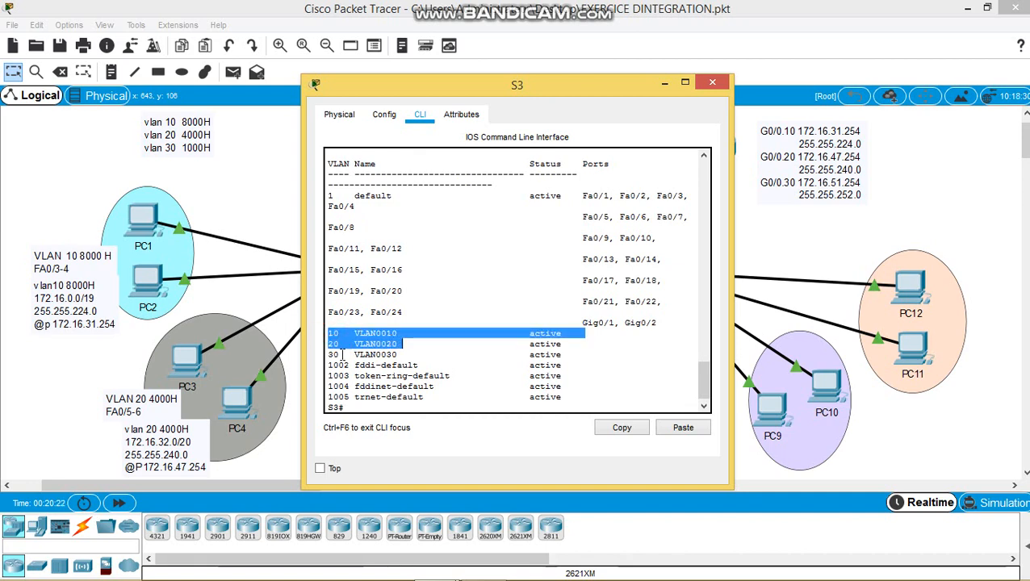
pyautogui.moveTo(329, 353); pyautogui.dragTo(403, 364)
pyautogui.click(524, 359)
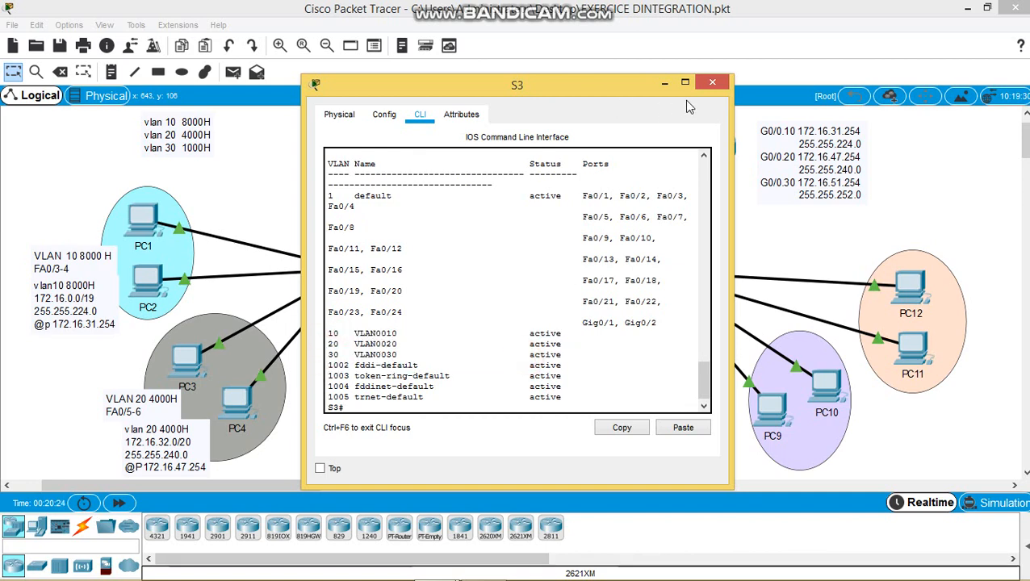
pyautogui.click(712, 83)
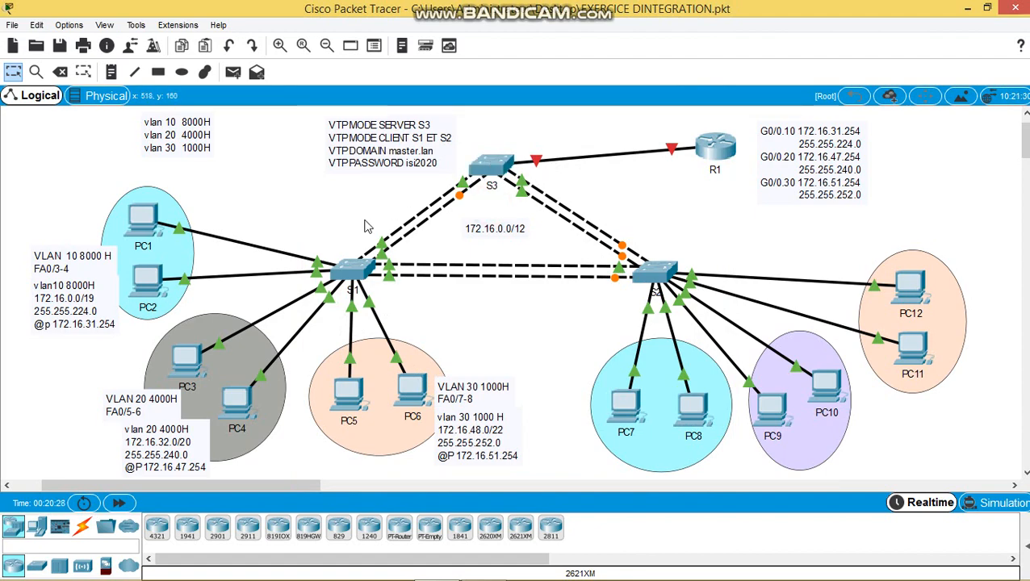
pyautogui.click(349, 275)
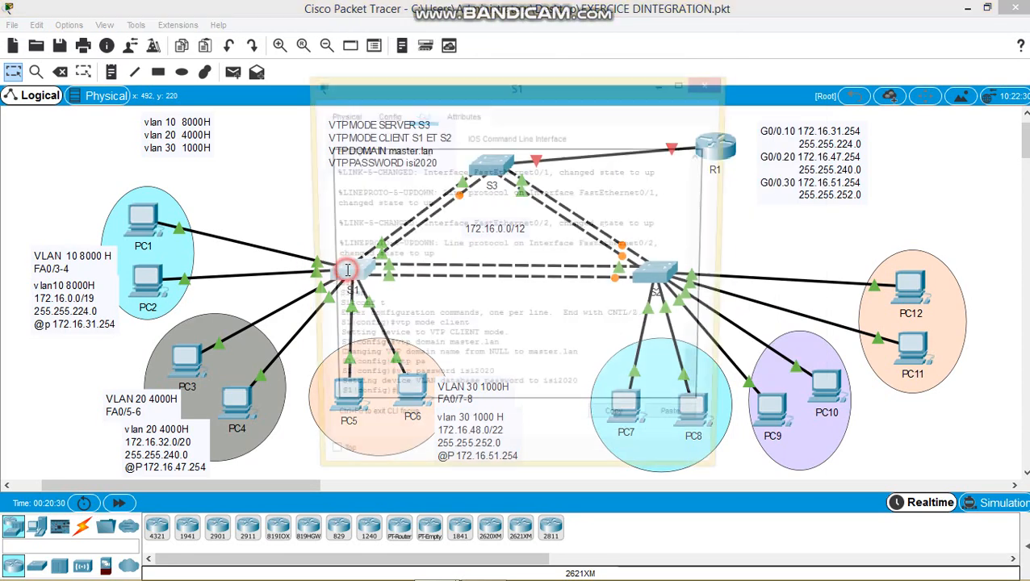
pyautogui.write('end')
pyautogui.press('Return')
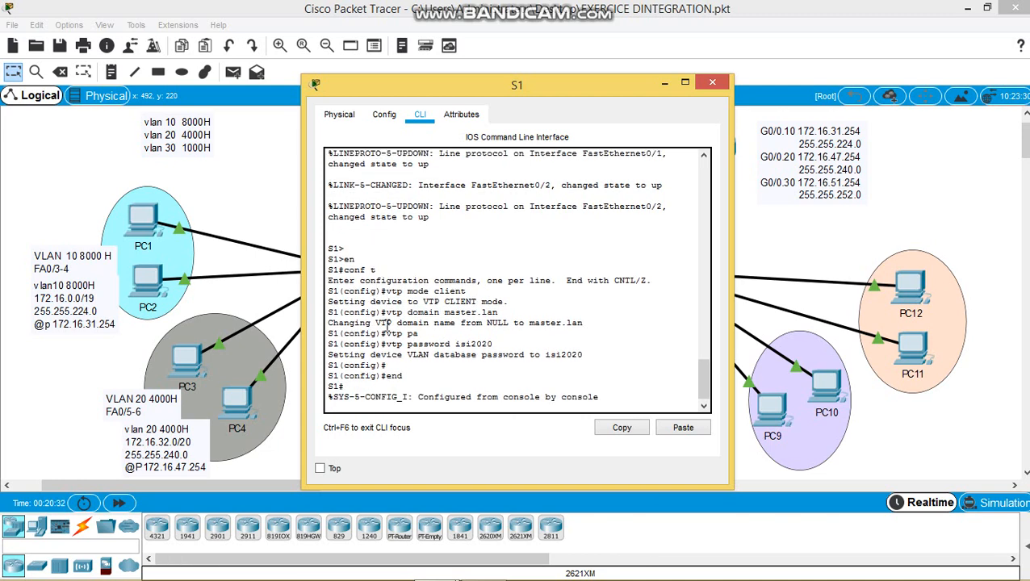
pyautogui.write('sh v')
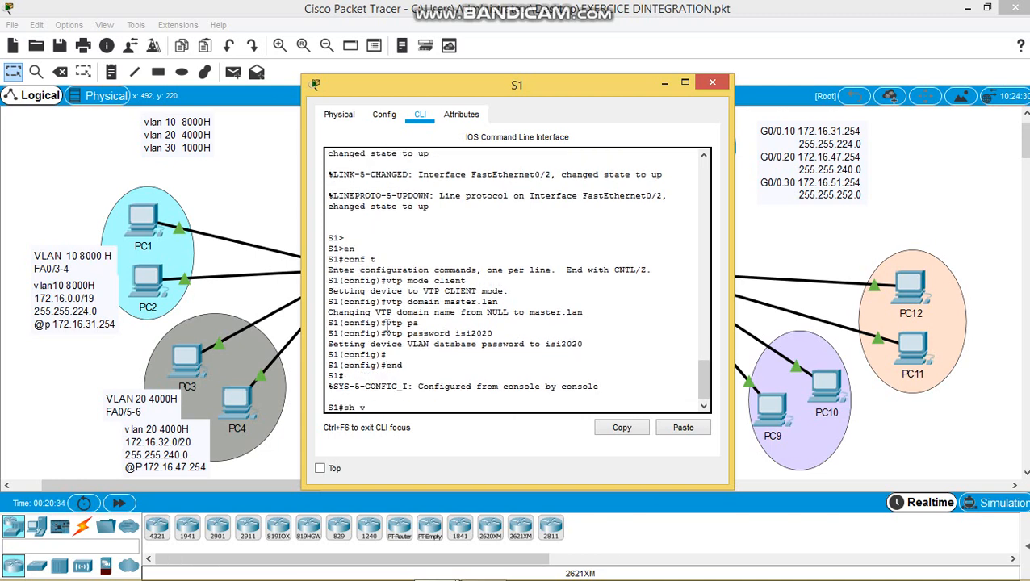
pyautogui.write('l br')
pyautogui.press('Return')
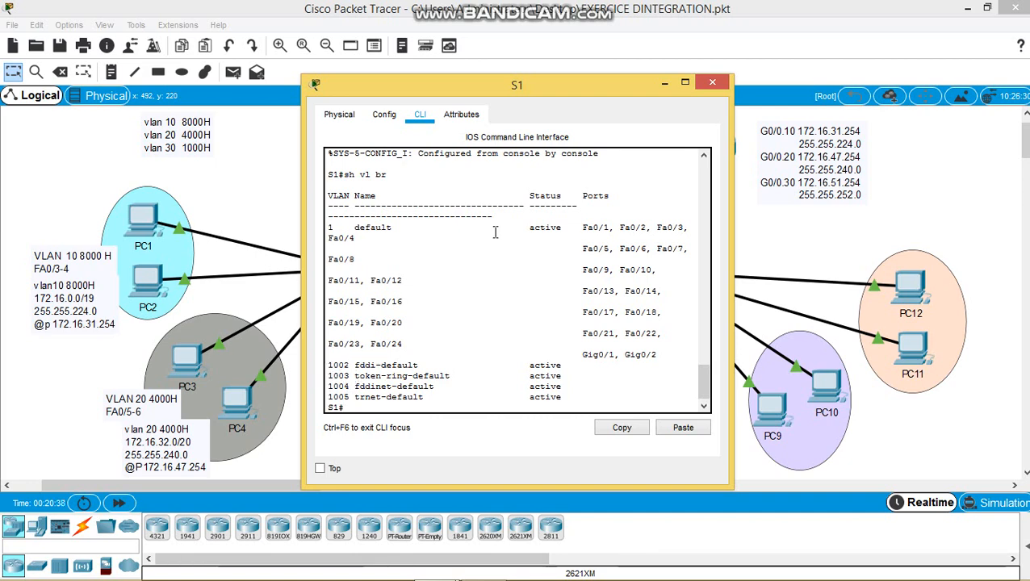
pyautogui.click(711, 82)
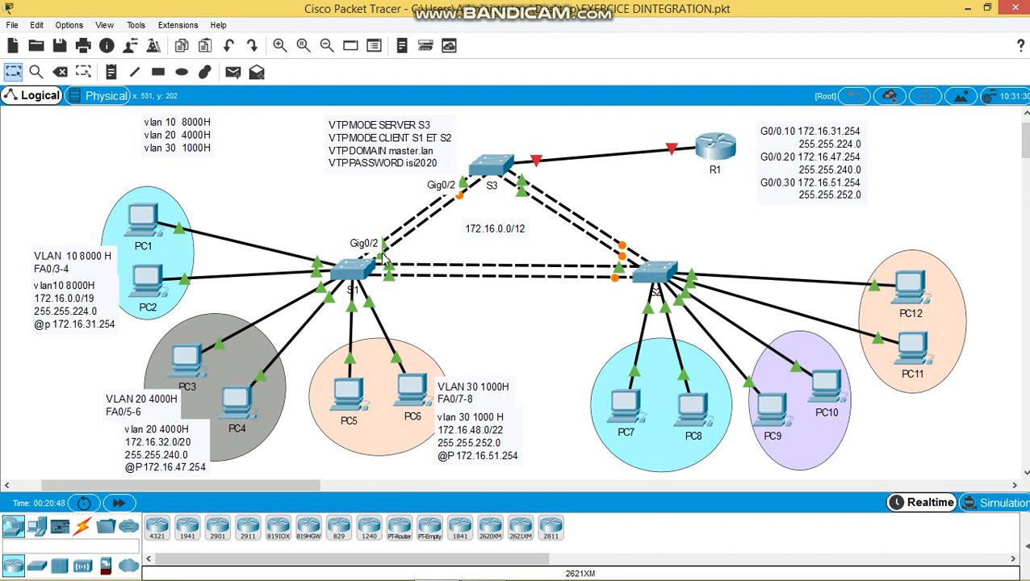
# - On S3, enter global configuration and select interface range Gig0/1-2
pyautogui.click(476, 173)
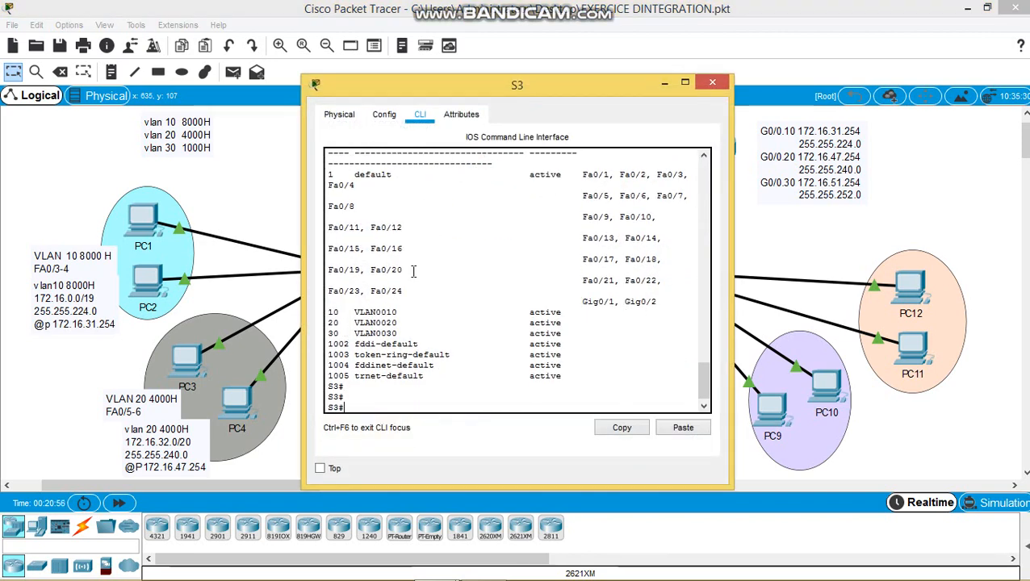
pyautogui.write('con')
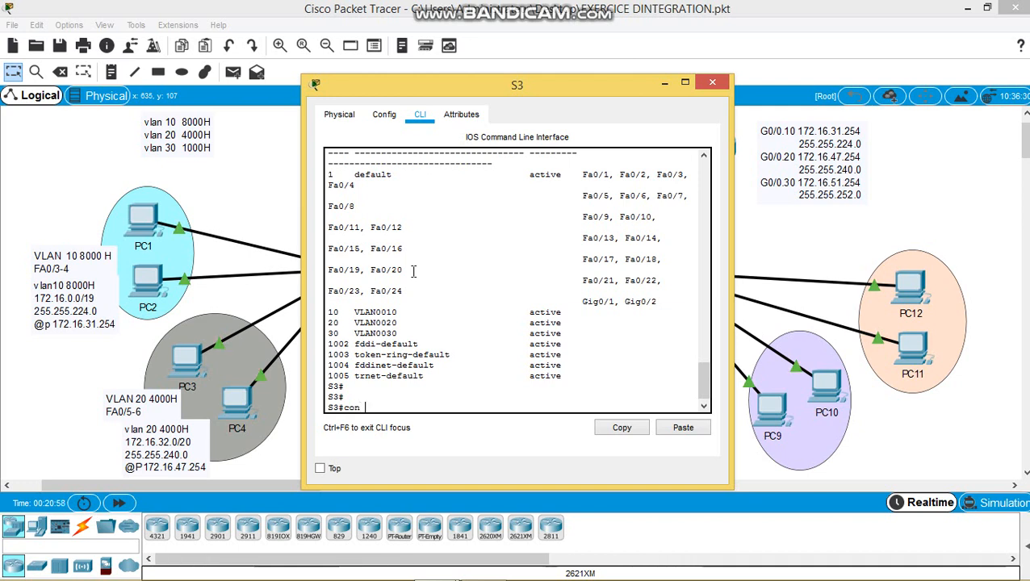
pyautogui.press('BackSpace')
pyautogui.write('f t')
pyautogui.press('Return')
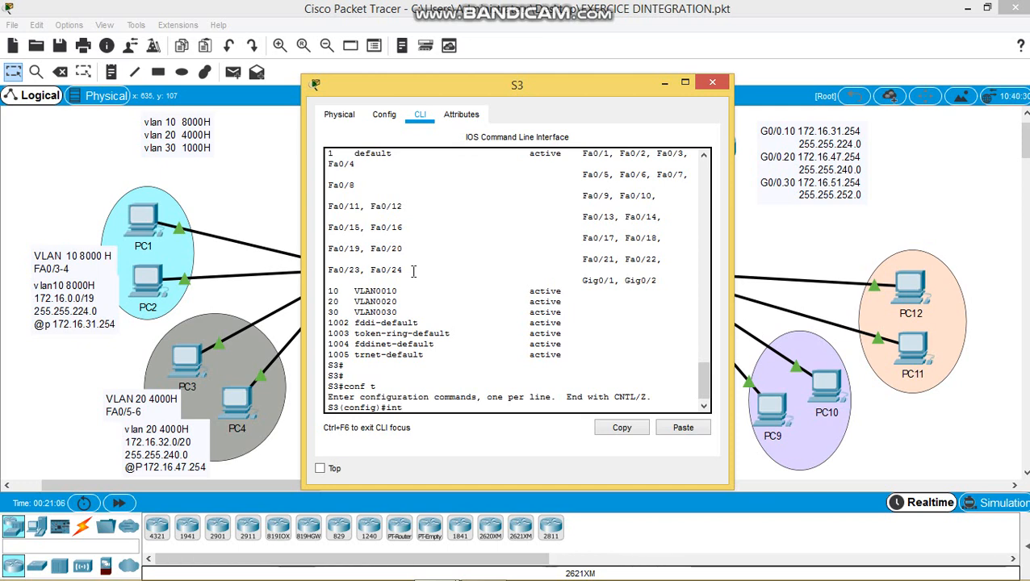
pyautogui.write('int range g0/')
pyautogui.moveTo(573, 83); pyautogui.dragTo(900, 94)
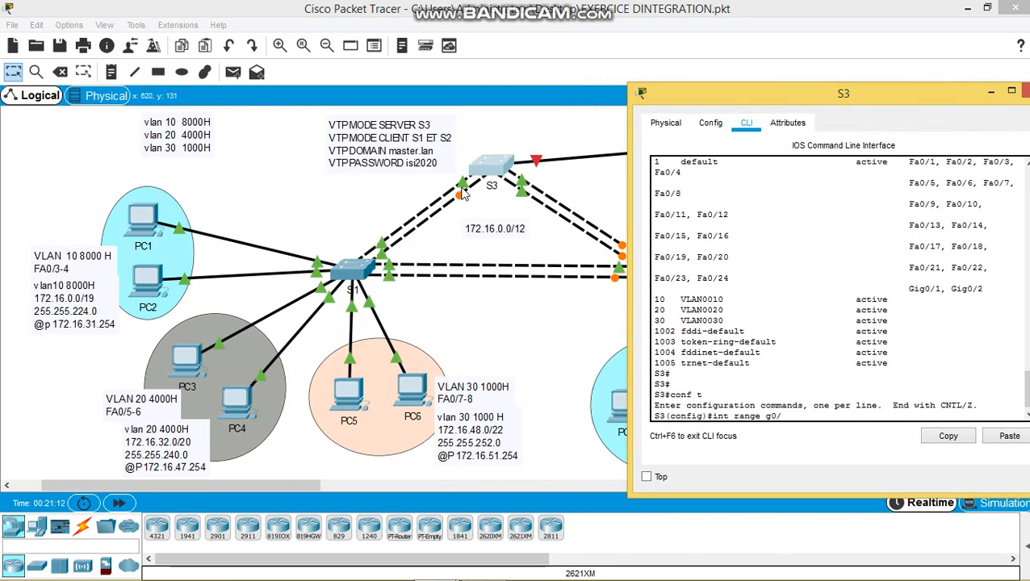
pyautogui.click(390, 184)
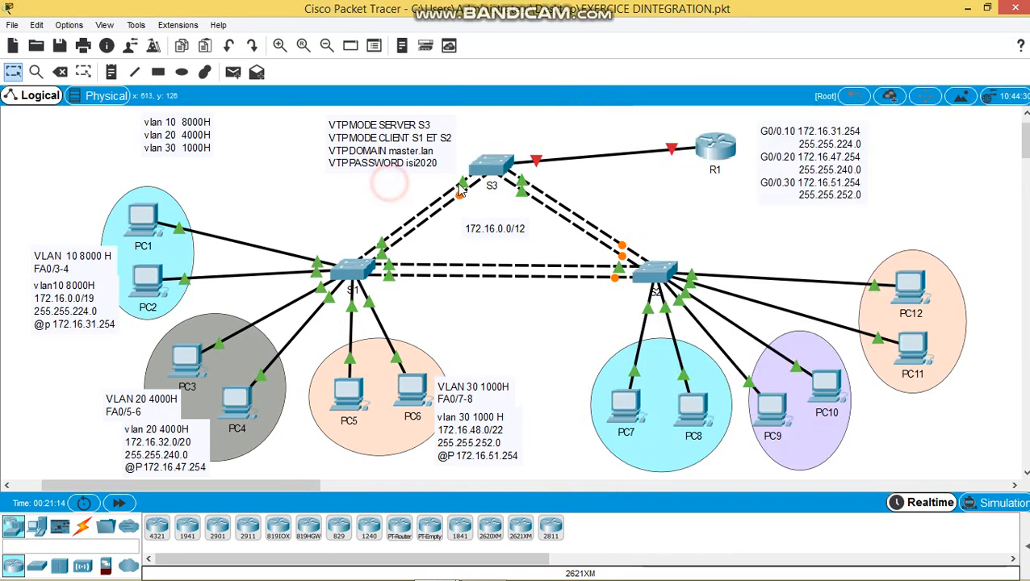
pyautogui.moveTo(379, 570)
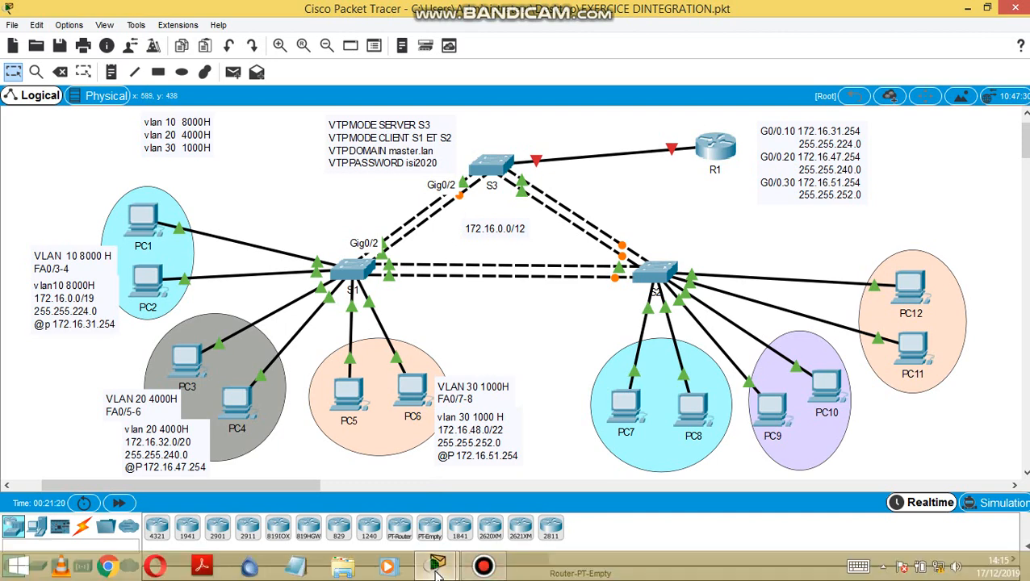
pyautogui.moveTo(436, 566)
pyautogui.click(519, 485)
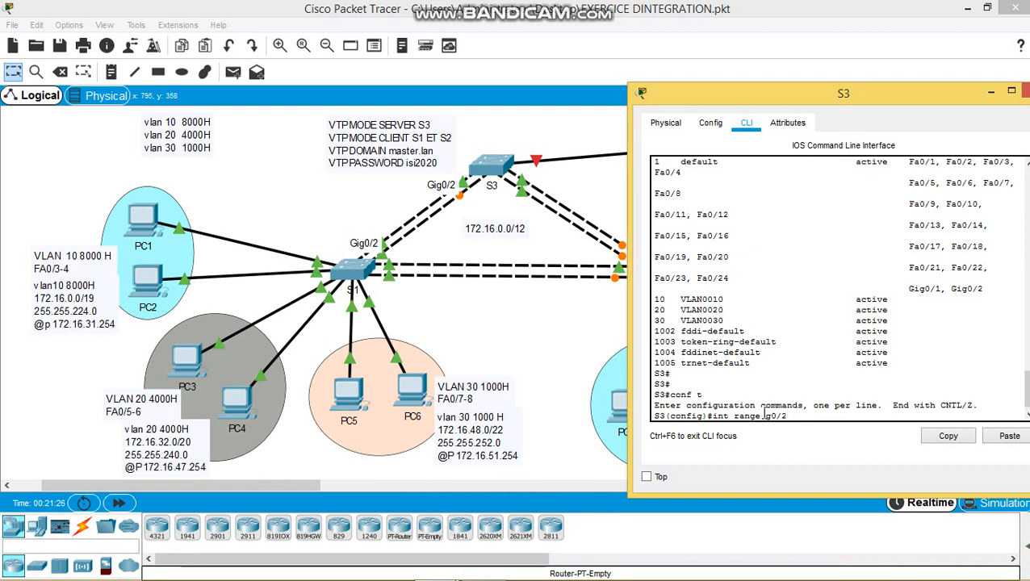
pyautogui.write('-2')
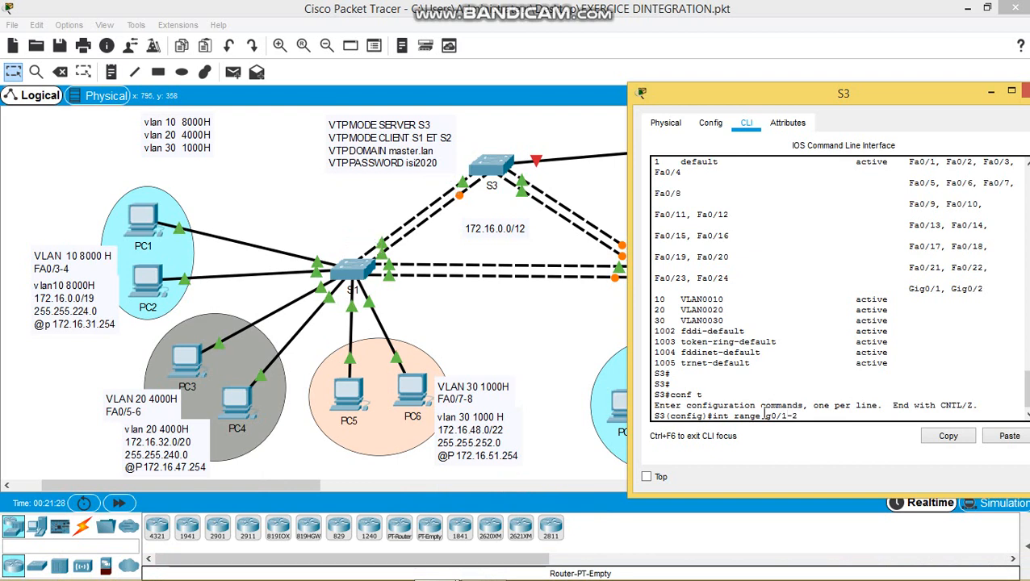
pyautogui.press('Return')
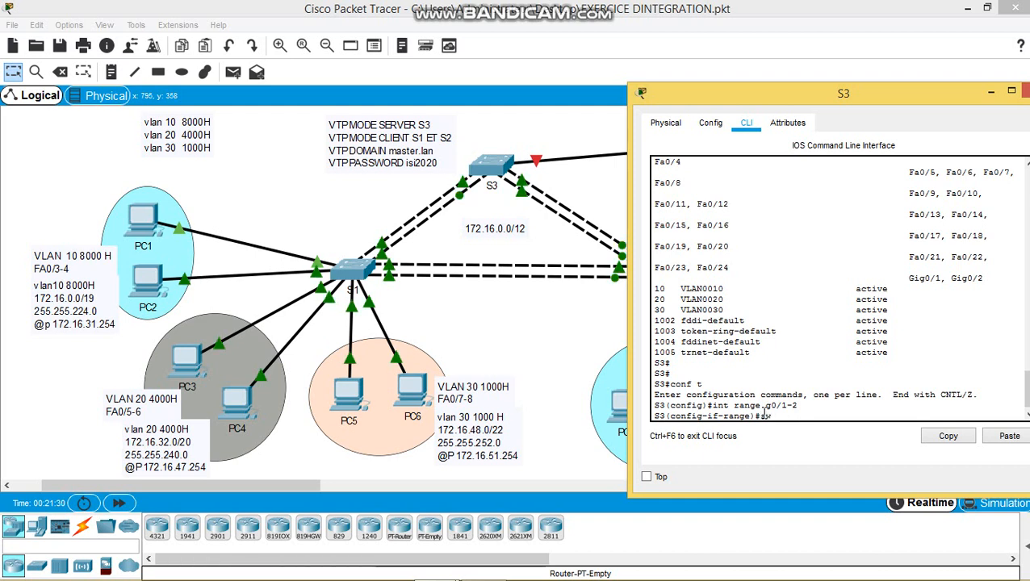
# - Set S3's Gig0/1-2 ports to trunk mode and let the links come back up
pyautogui.write('sw')
pyautogui.press('Tab')
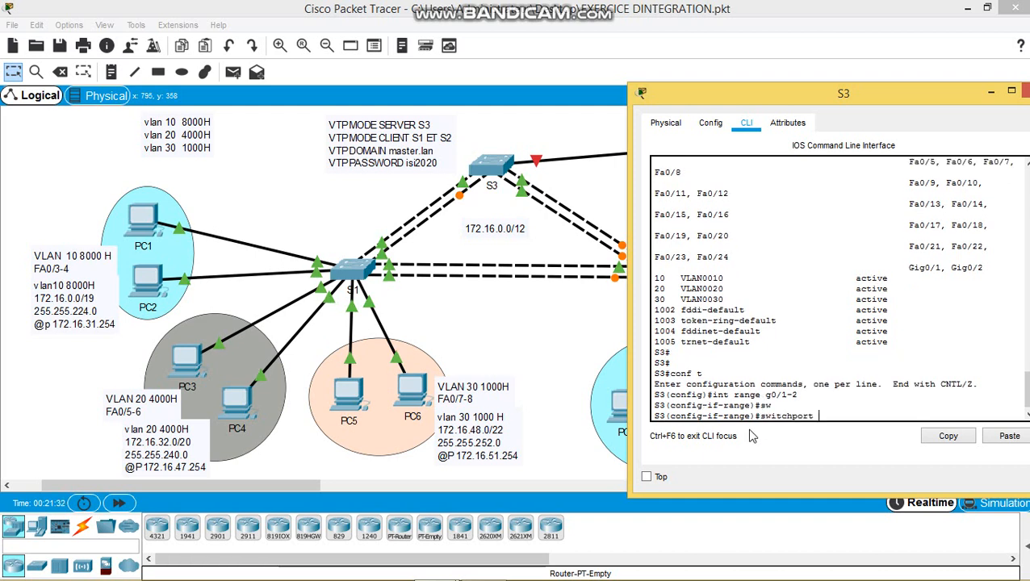
pyautogui.write('mode trunk')
pyautogui.press('Return')
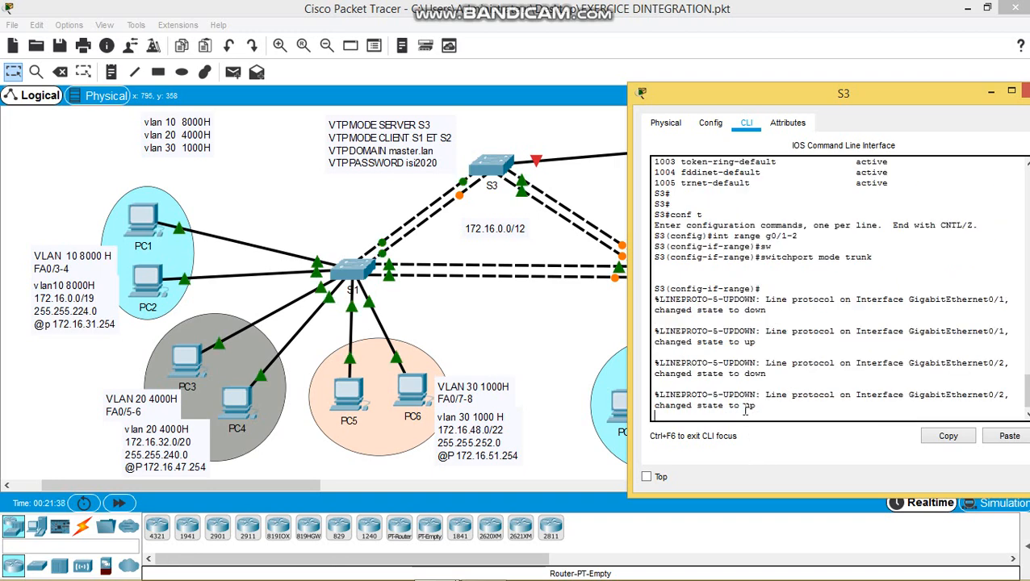
pyautogui.press('Return')
pyautogui.moveTo(879, 96); pyautogui.dragTo(822, 97)
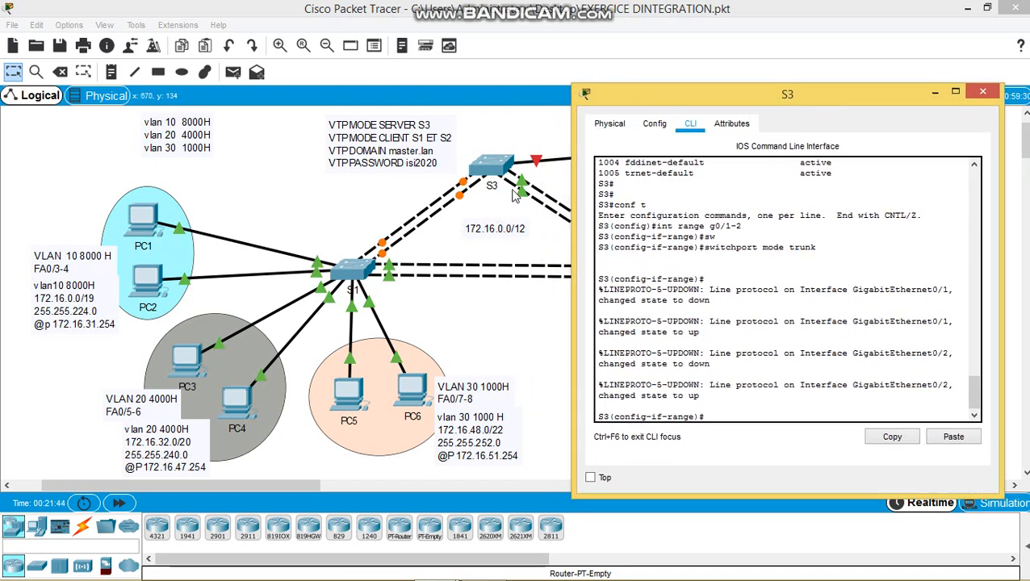
pyautogui.click(478, 210)
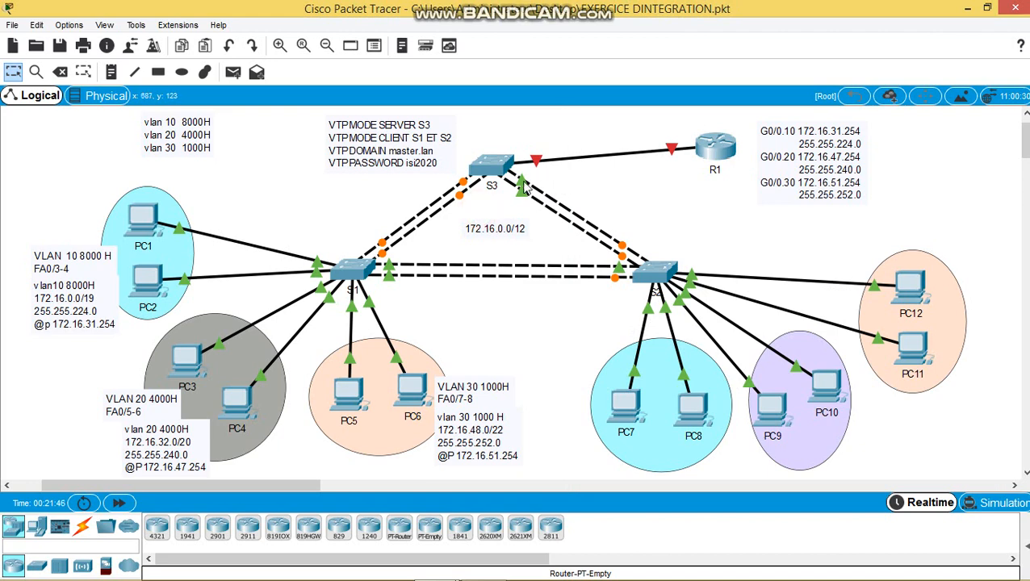
# - Leave S3's interface configuration and select interface range Fa0/10-11
pyautogui.moveTo(524, 186)
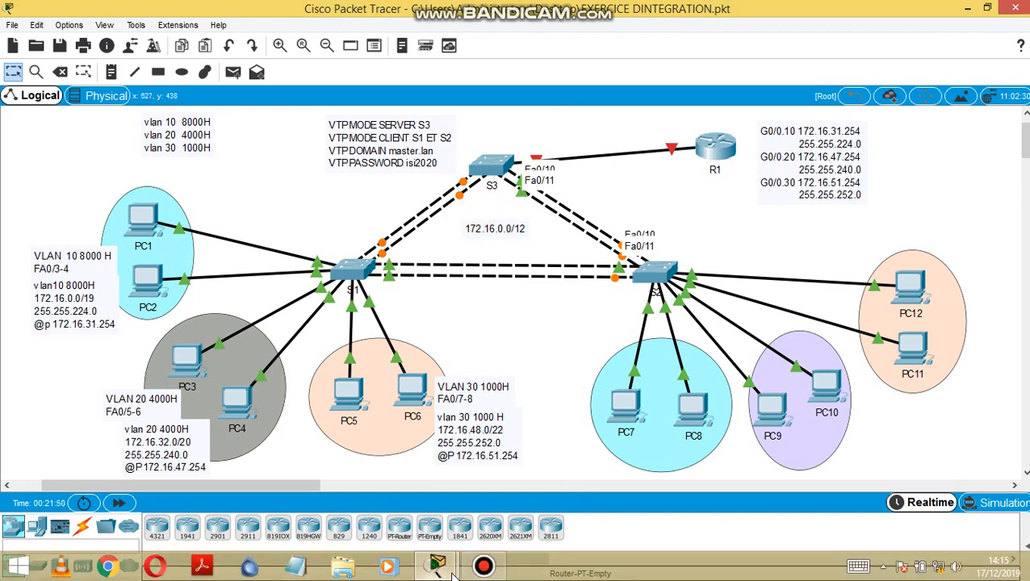
pyautogui.moveTo(437, 566)
pyautogui.click(570, 517)
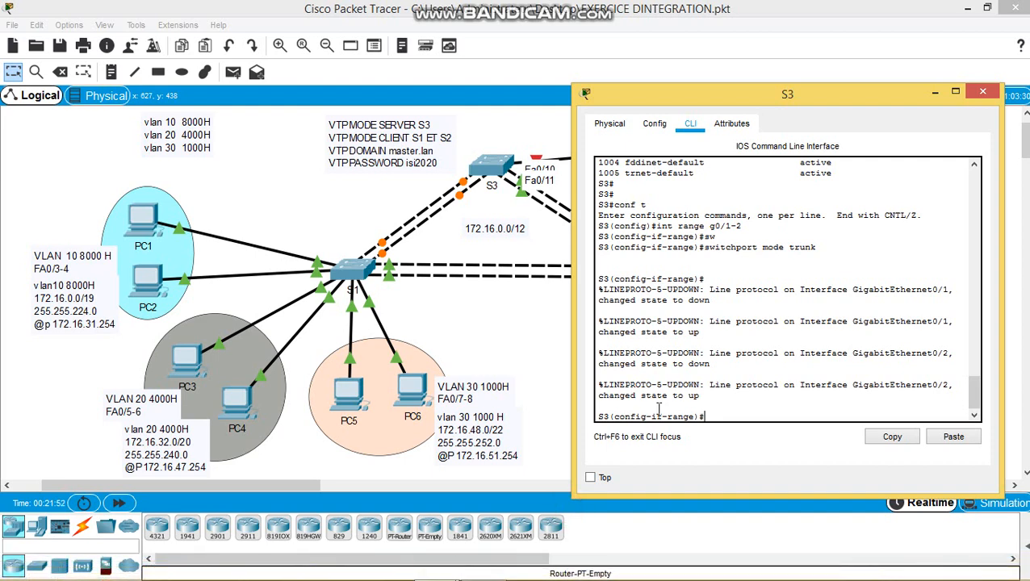
pyautogui.write('e')
pyautogui.moveTo(560, 577)
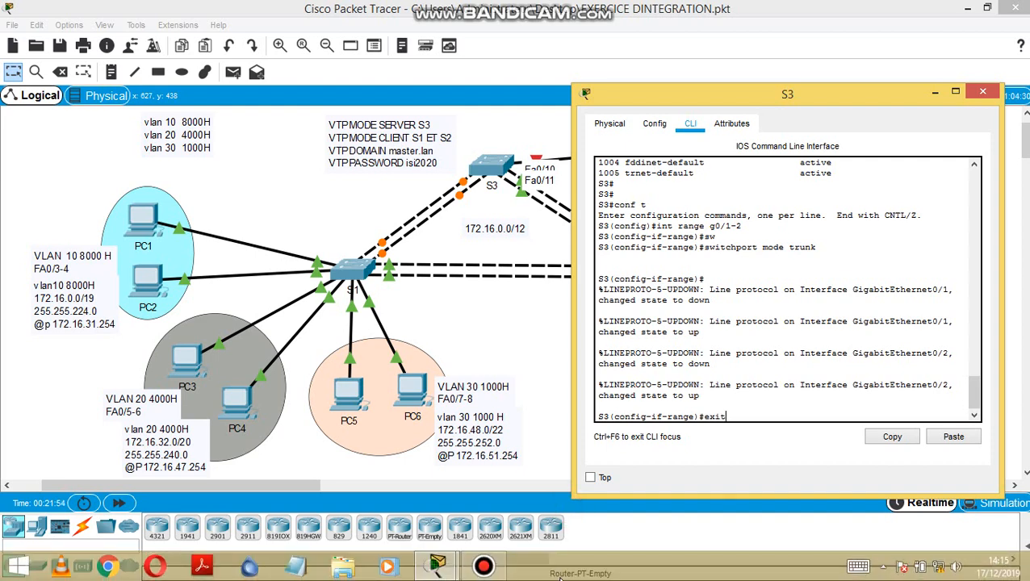
pyautogui.press('Return')
pyautogui.write('int')
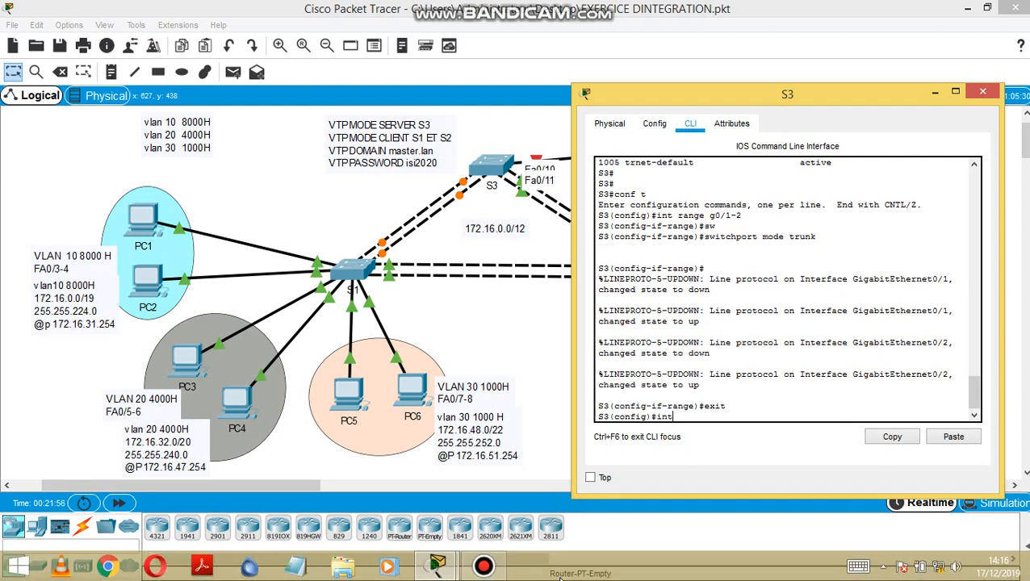
pyautogui.write(' range ')
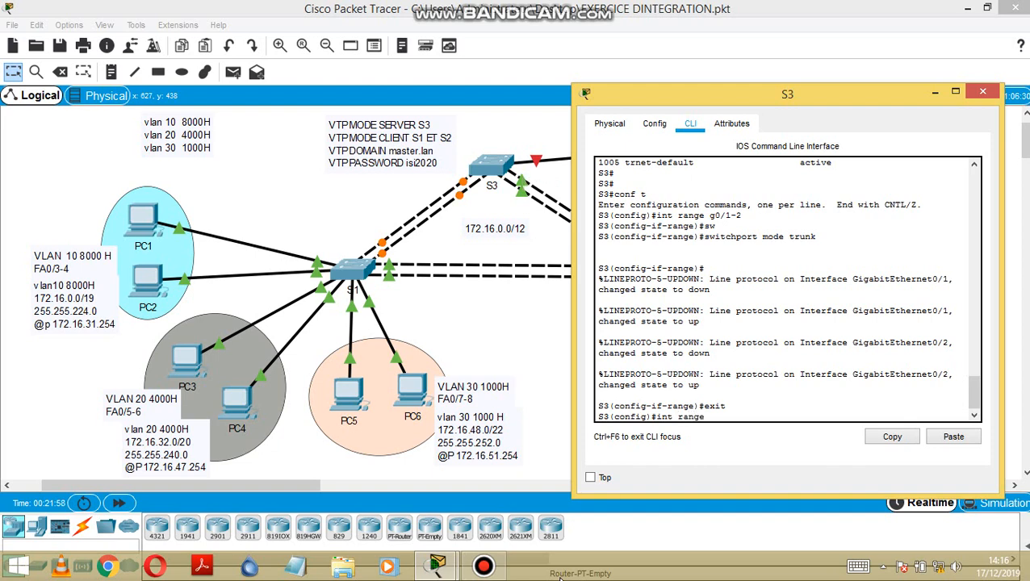
pyautogui.write('fa0/10-11')
pyautogui.click(526, 363)
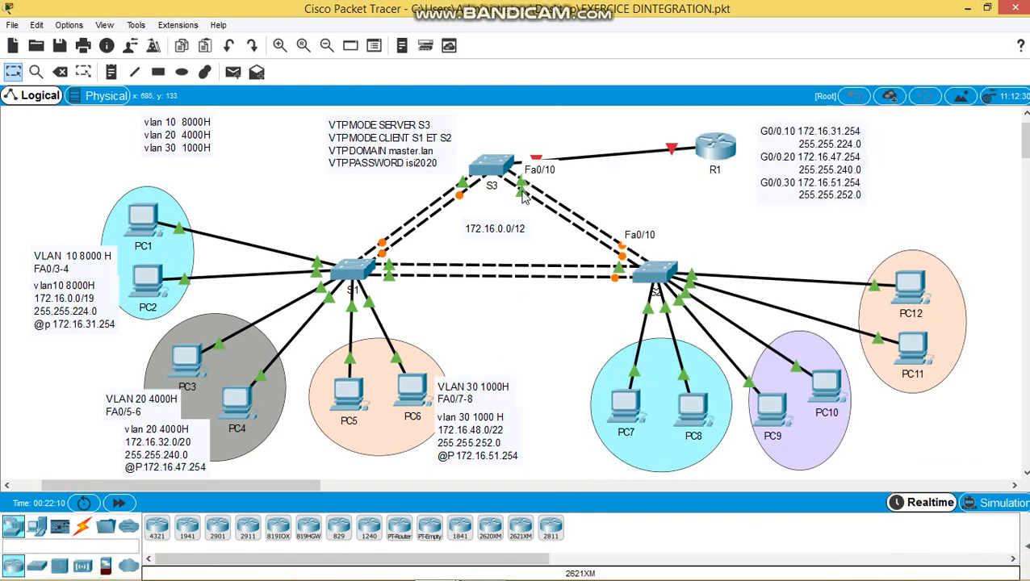
pyautogui.moveTo(437, 565)
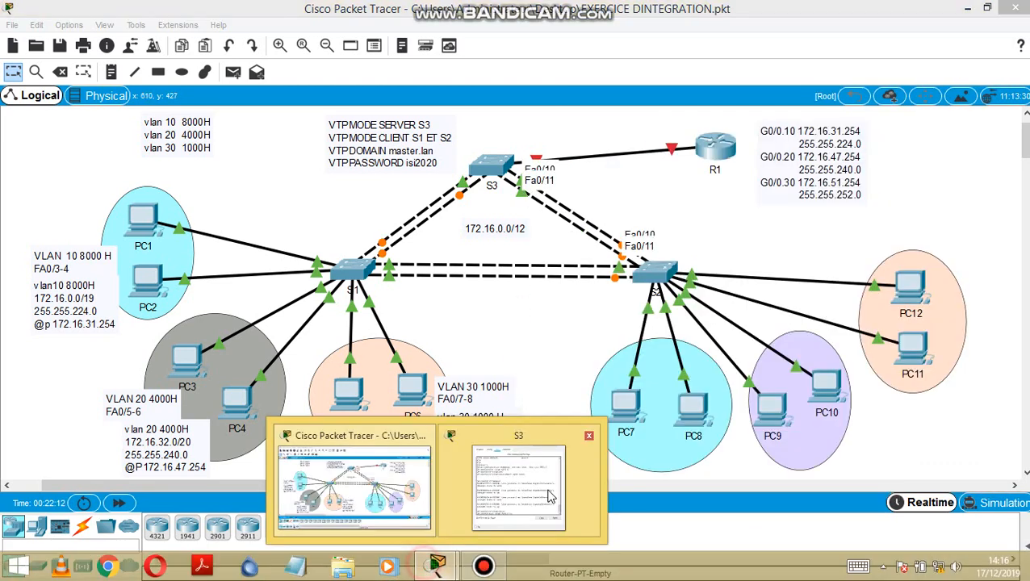
pyautogui.click(549, 496)
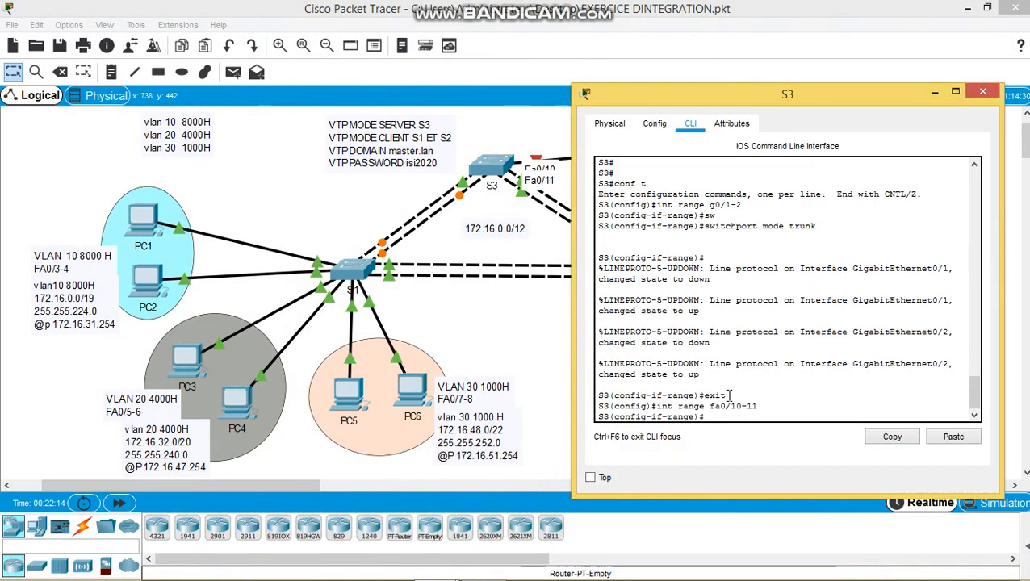
# - Make Fa0/10-11 trunk ports, close S3's window, and open switch S1
pyautogui.write('i')
pyautogui.press('Tab')
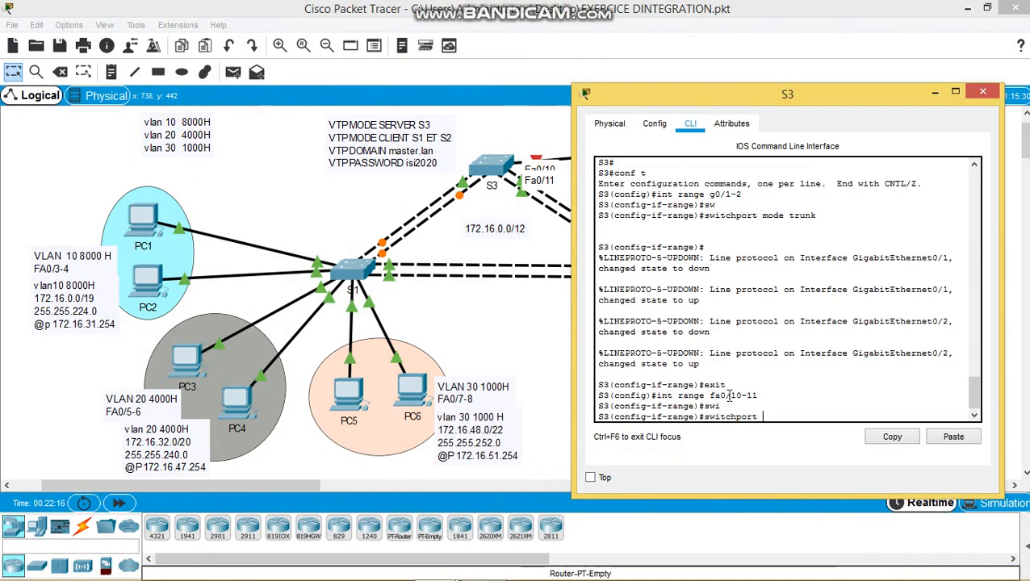
pyautogui.write('m')
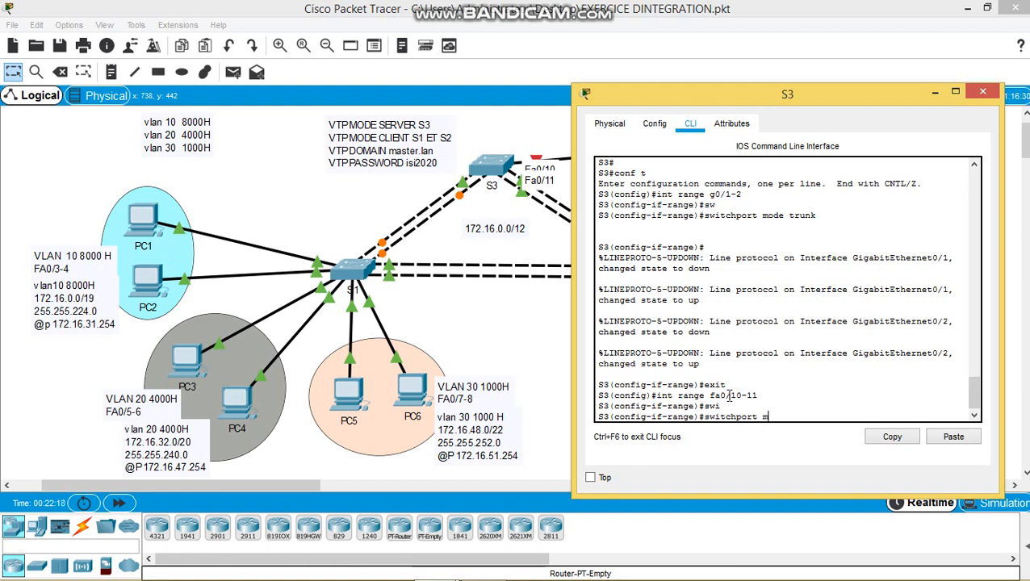
pyautogui.write('od')
pyautogui.press('Tab')
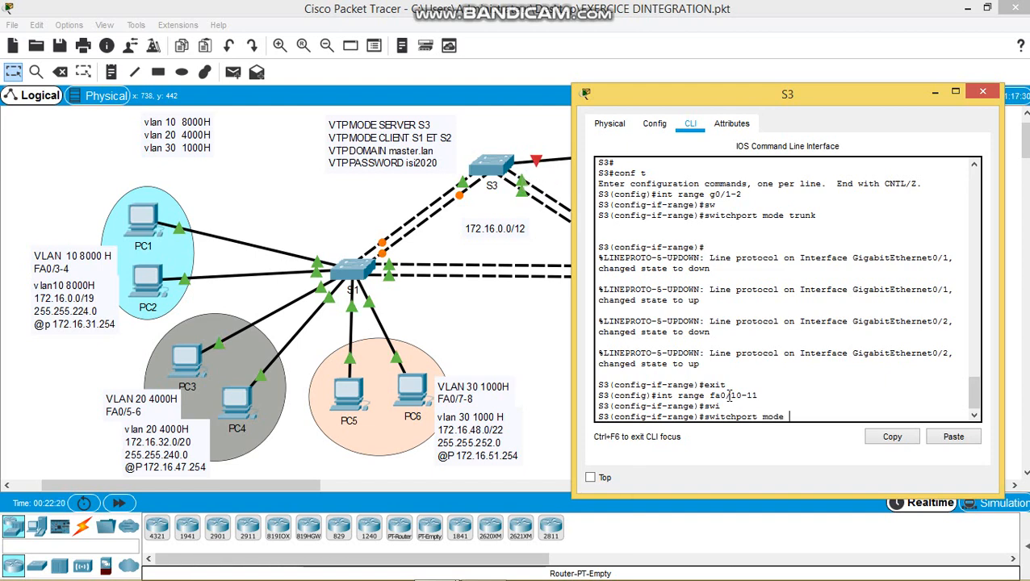
pyautogui.write('trunk')
pyautogui.press('Return')
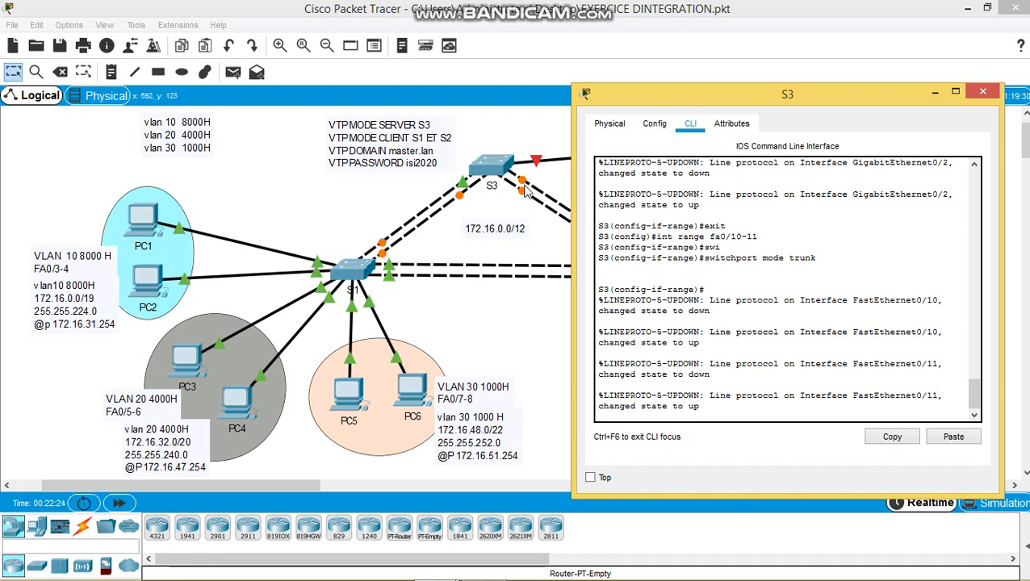
pyautogui.press('Return')
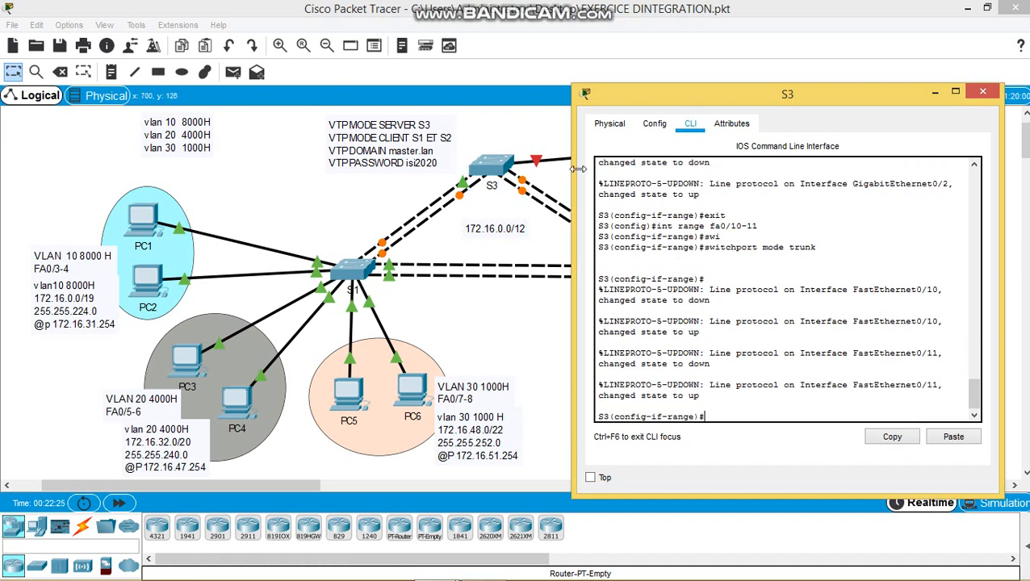
pyautogui.click(984, 94)
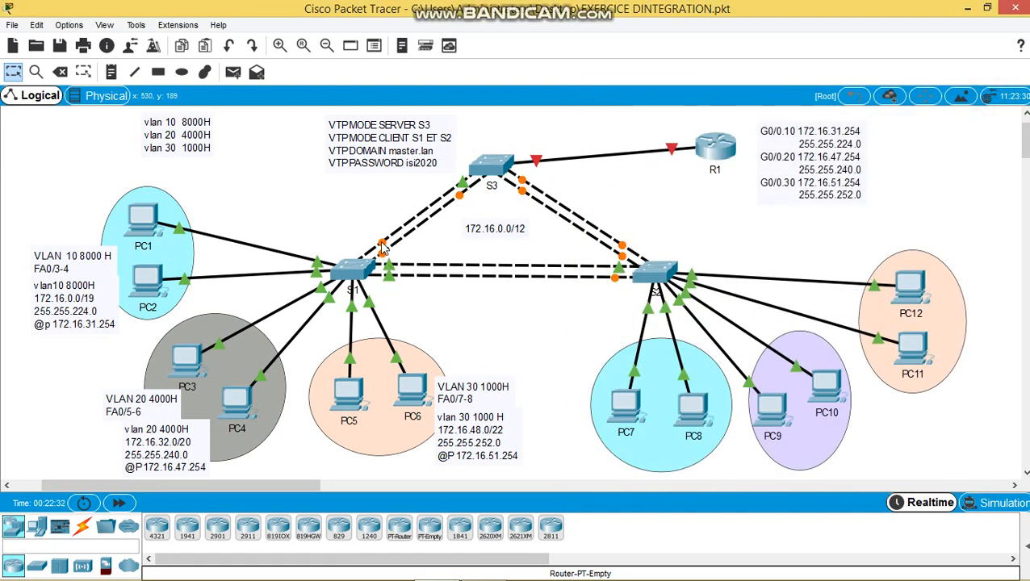
pyautogui.click(355, 268)
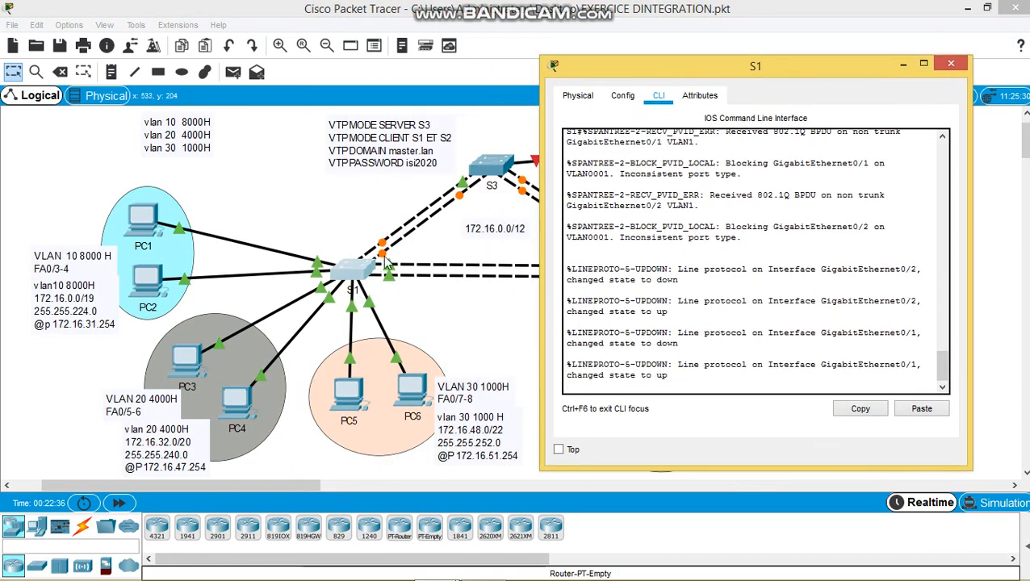
# - On S1, select Gig0/1-2, switch them to trunk mode, and exit interface configuration
pyautogui.click(616, 361)
pyautogui.press('Return')
pyautogui.press('Return')
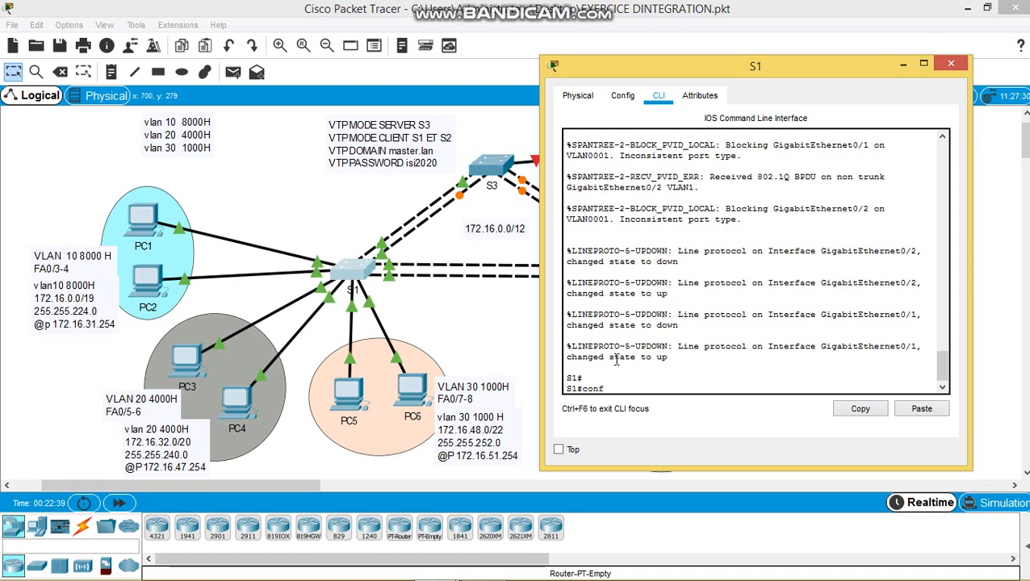
pyautogui.press('Return')
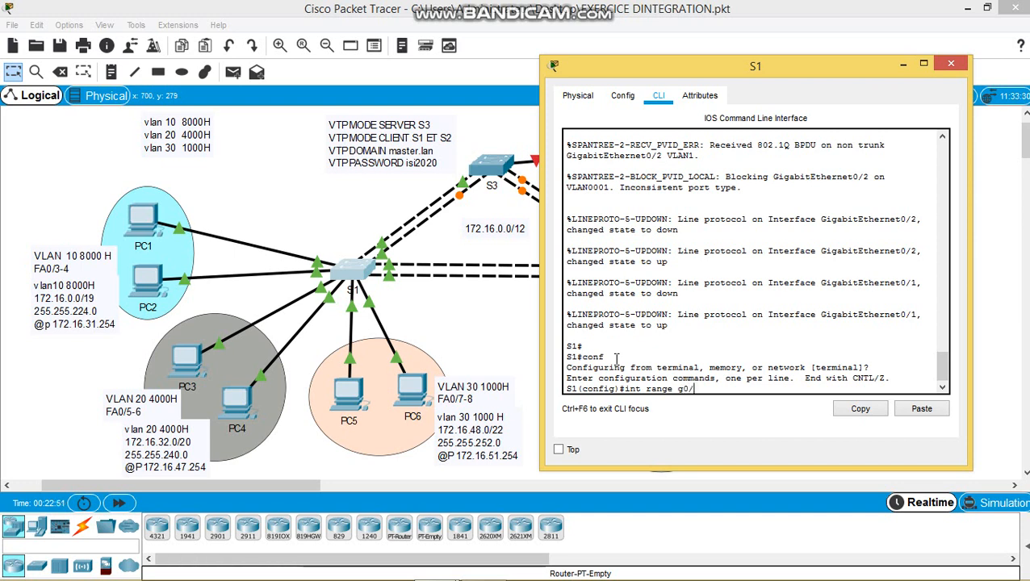
pyautogui.write('1-2')
pyautogui.press('Return')
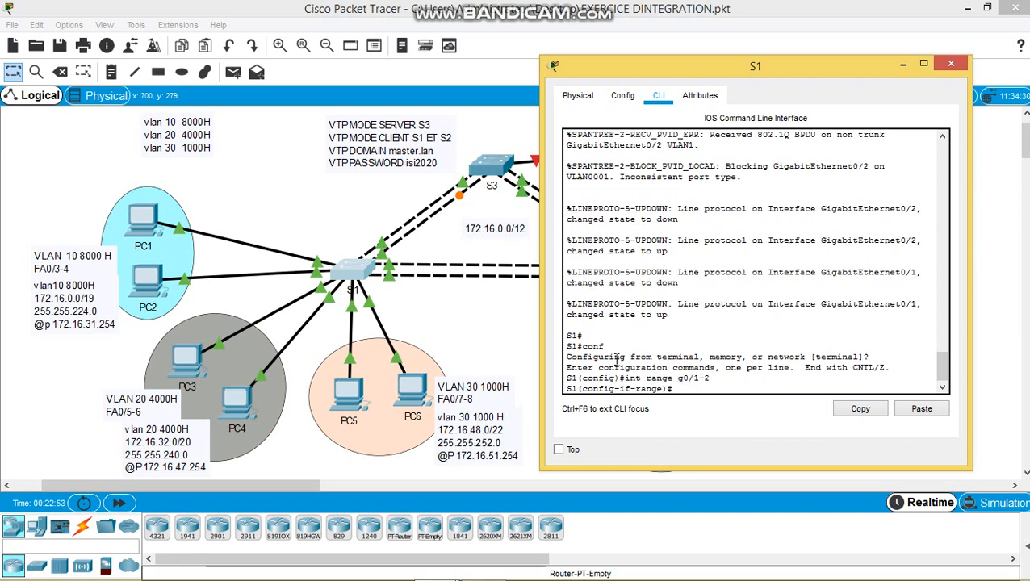
pyautogui.write('sw')
pyautogui.press('Tab')
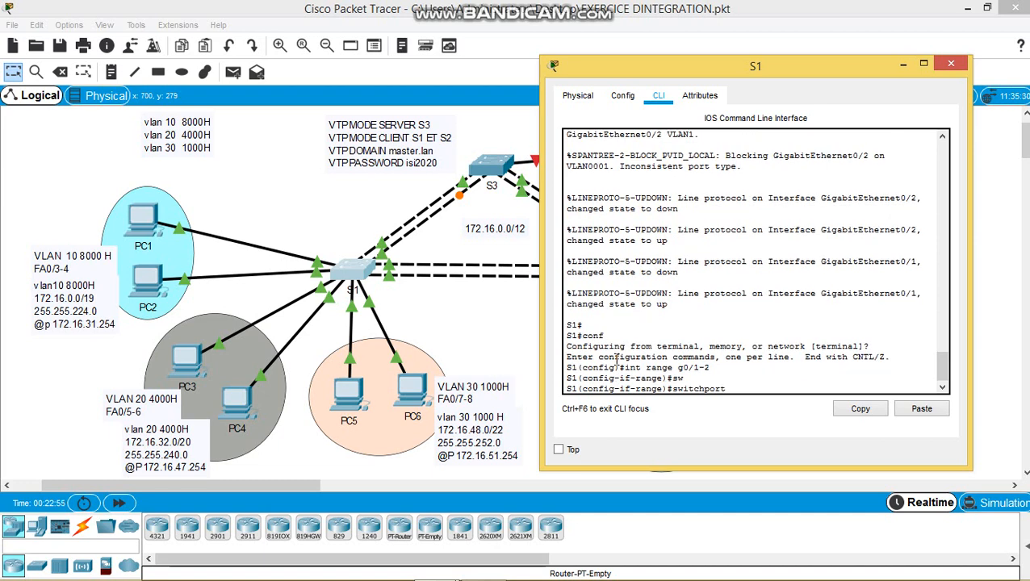
pyautogui.write('mode trunk')
pyautogui.press('Return')
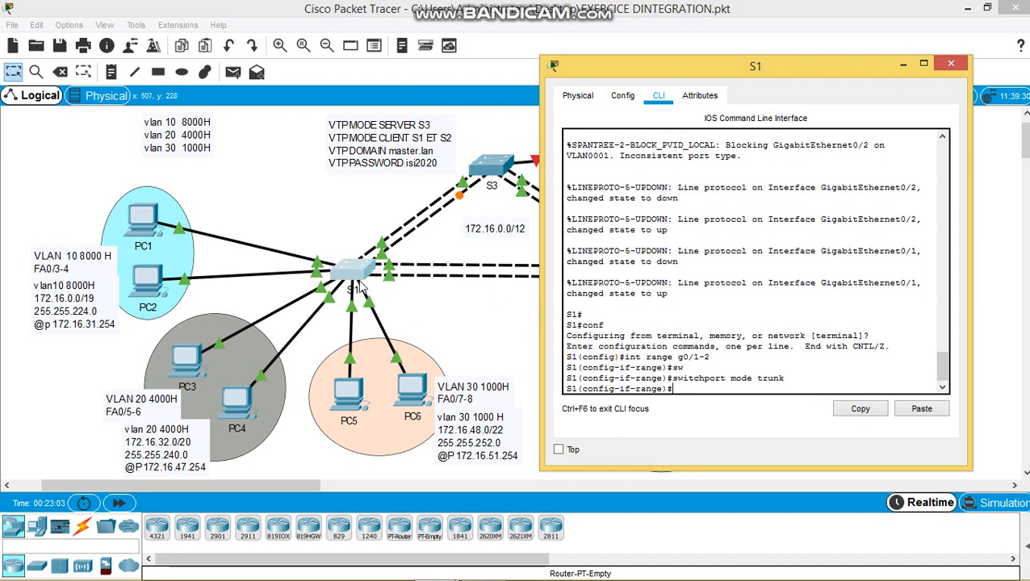
pyautogui.write('exit')
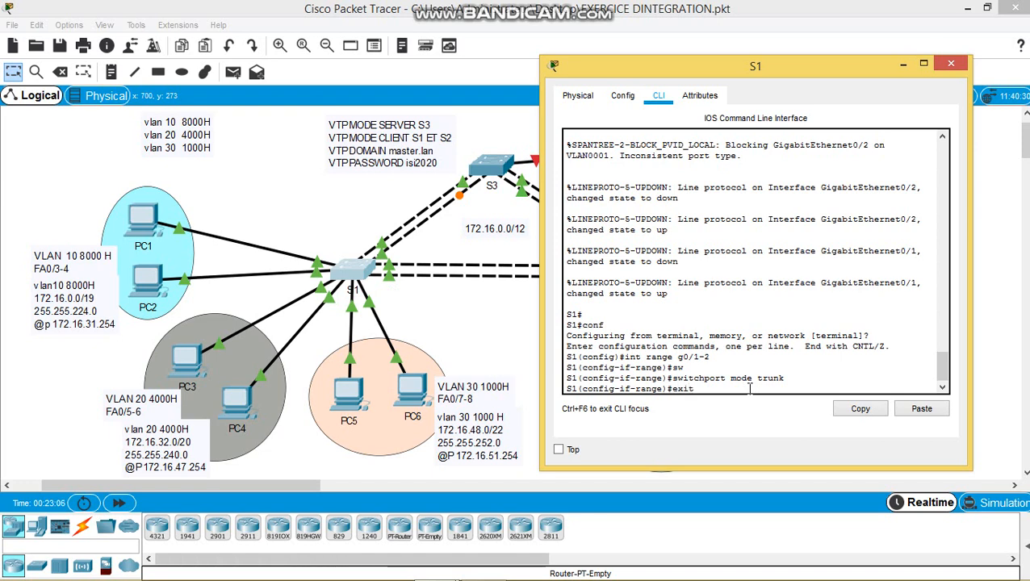
pyautogui.press('Return')
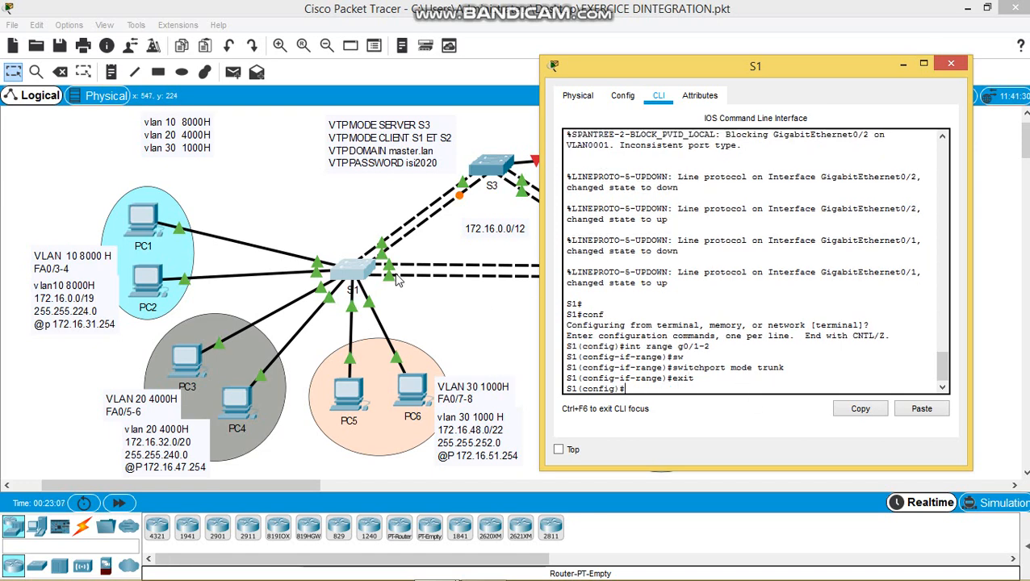
pyautogui.click(409, 306)
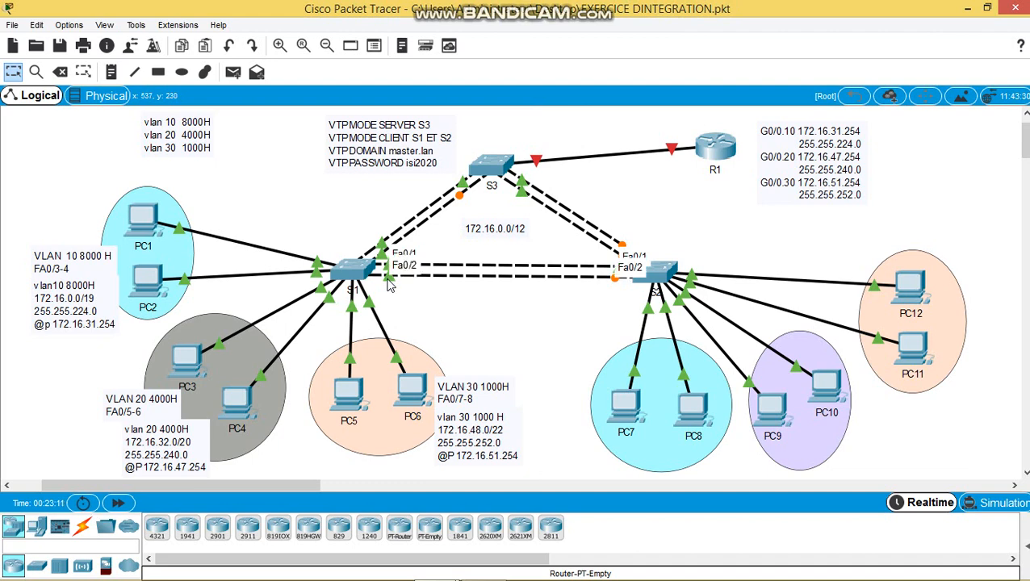
# - Back in S1's CLI, select the interface range fa0/1-2
pyautogui.moveTo(415, 569)
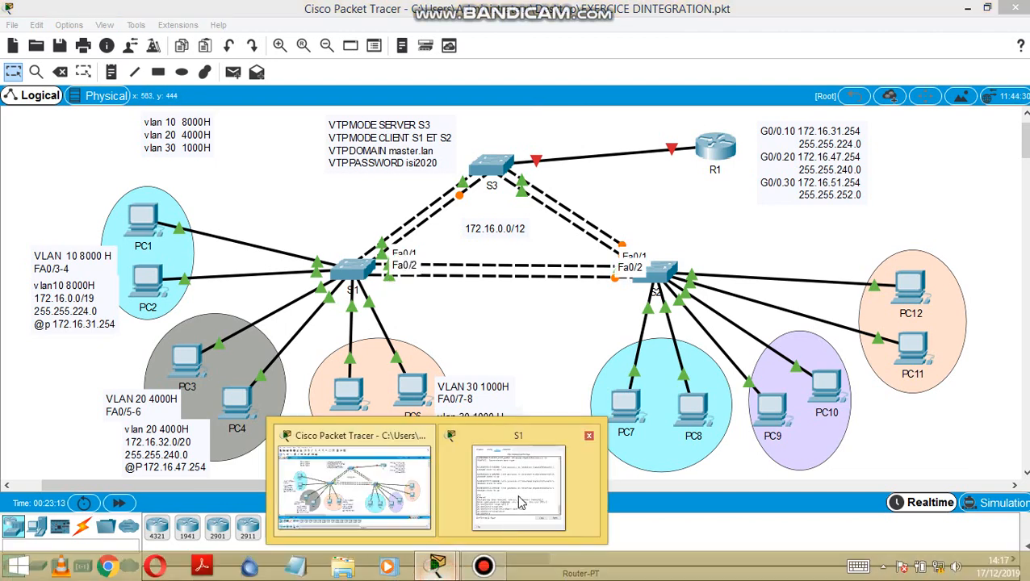
pyautogui.click(522, 489)
pyautogui.press('Return')
pyautogui.press('Return')
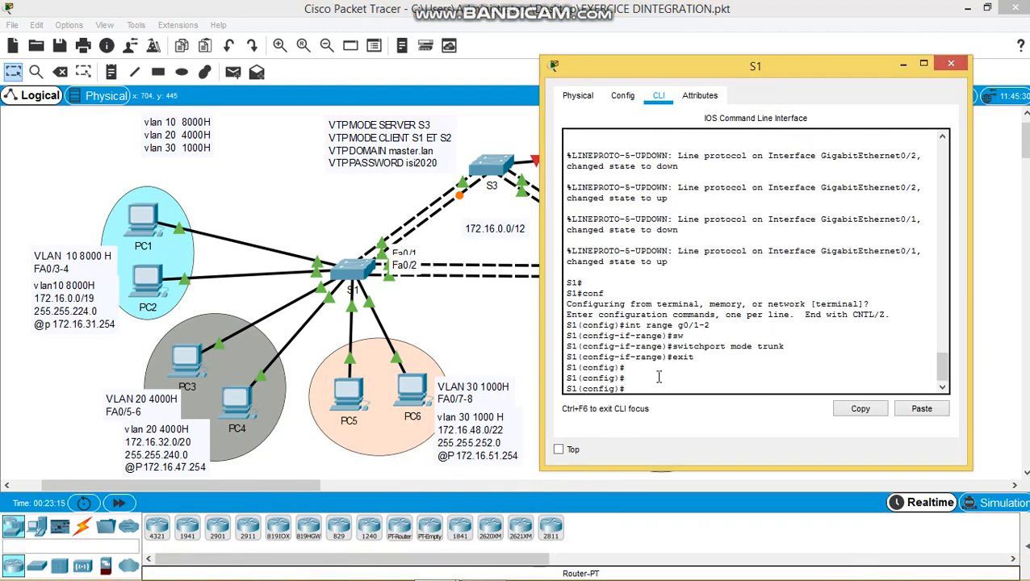
pyautogui.write('int range ')
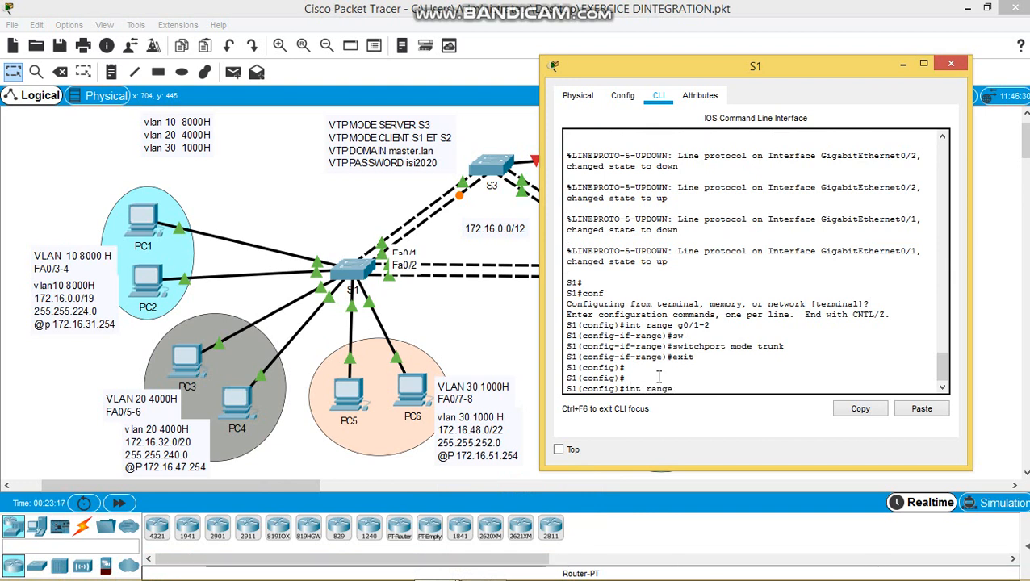
pyautogui.write('fa0/1-')
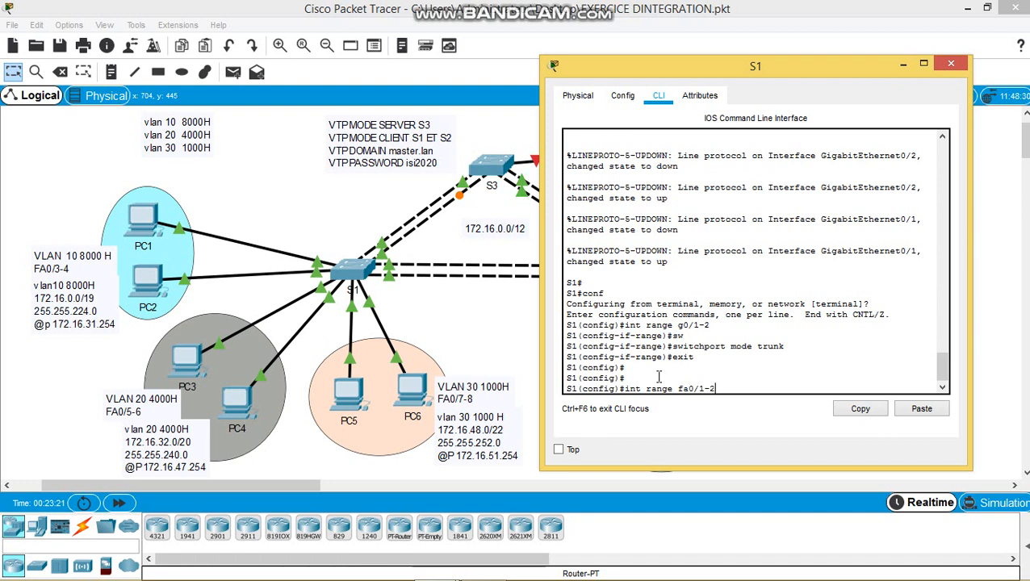
pyautogui.write('2')
pyautogui.press('Return')
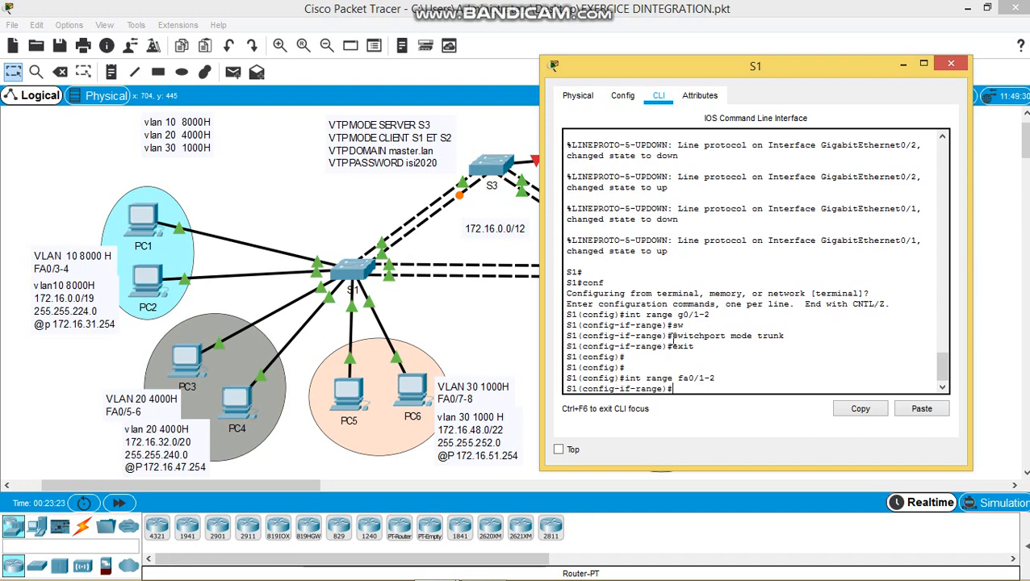
# - Make S1's fa0/1-2 trunk links by pasting the earlier 'switchport mode trunk' command
pyautogui.moveTo(672, 336); pyautogui.dragTo(784, 336)
pyautogui.rightClick(749, 343)
pyautogui.click(778, 350)
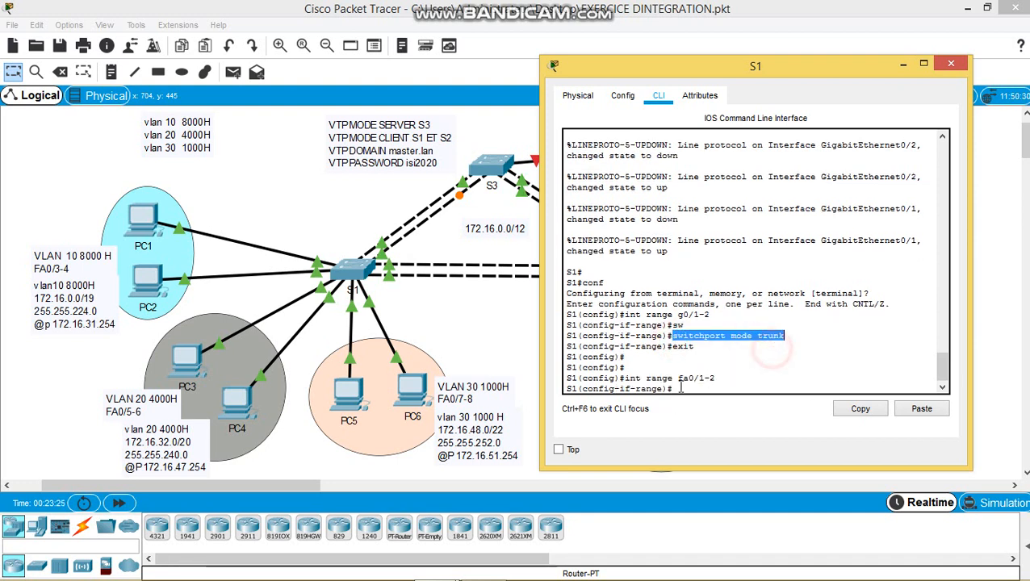
pyautogui.rightClick(699, 388)
pyautogui.click(704, 413)
pyautogui.press('Return')
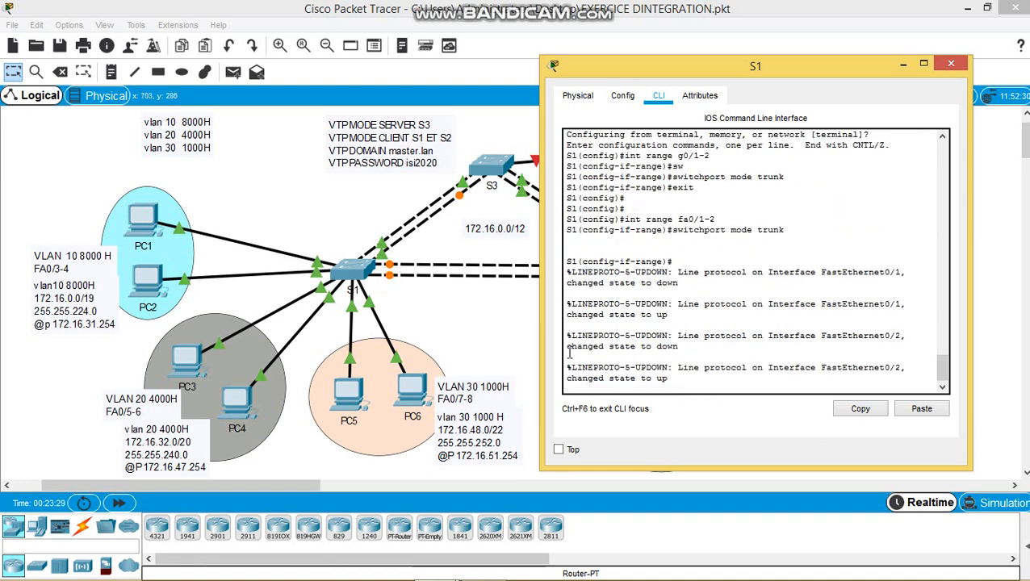
# - Exit interface configuration on S1 and close its window
pyautogui.press('Return')
pyautogui.write('exit')
pyautogui.press('Return')
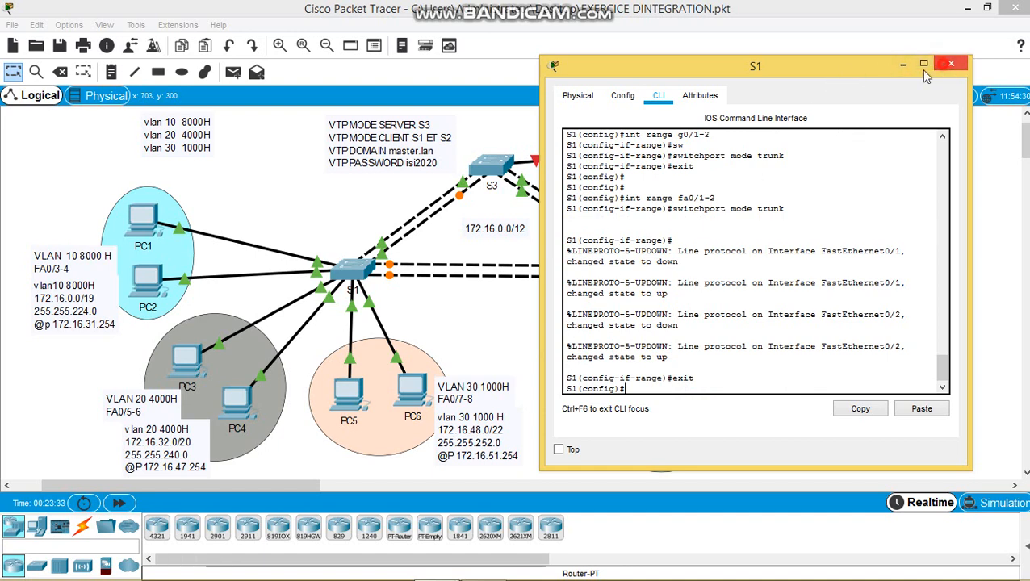
pyautogui.click(951, 64)
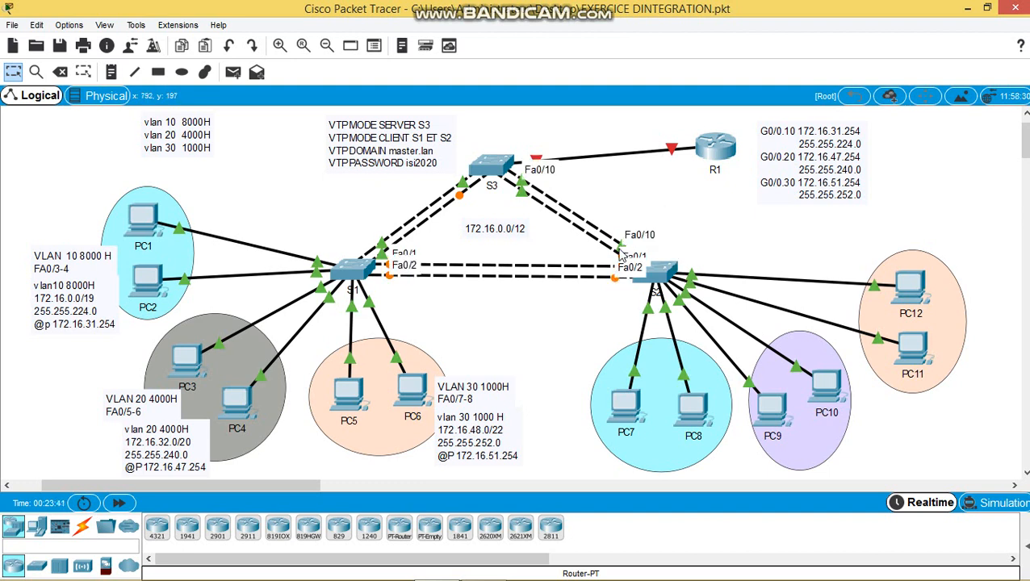
# - Open S2's CLI and select the interface range fa0/1-2
pyautogui.click(662, 269)
pyautogui.press('Return')
pyautogui.press('Return')
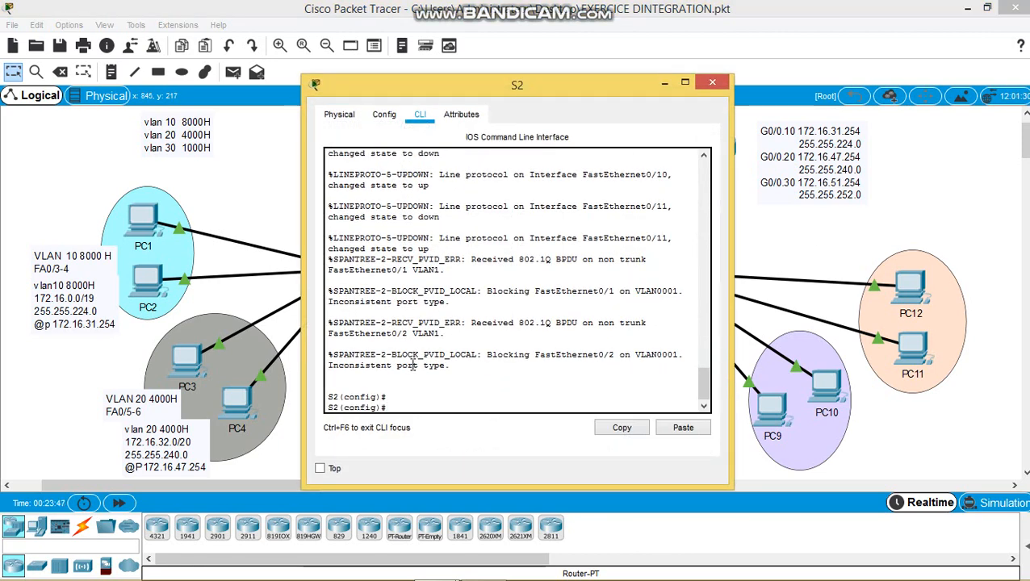
pyautogui.write('int range fa0')
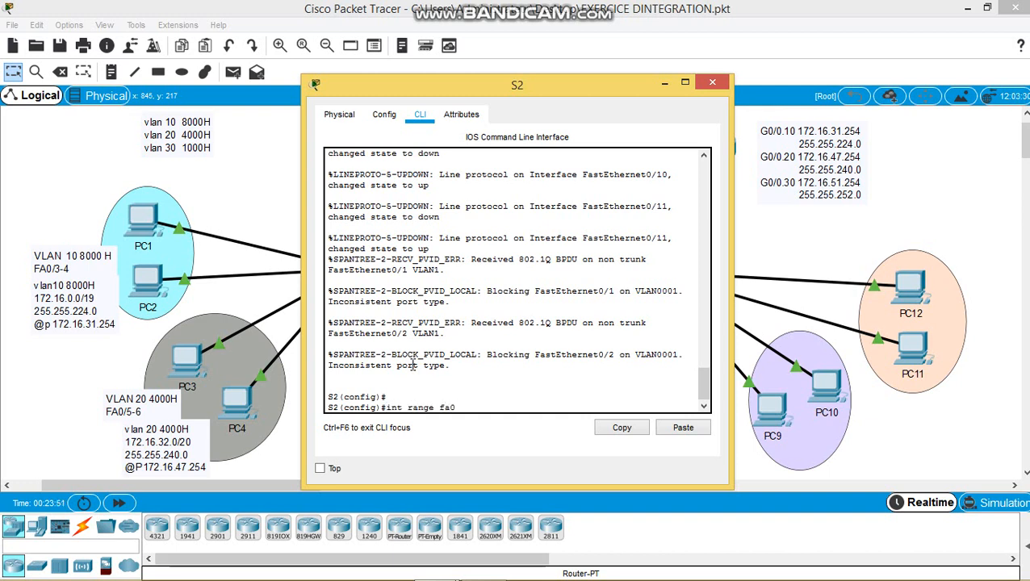
pyautogui.write('/1-2')
pyautogui.press('Return')
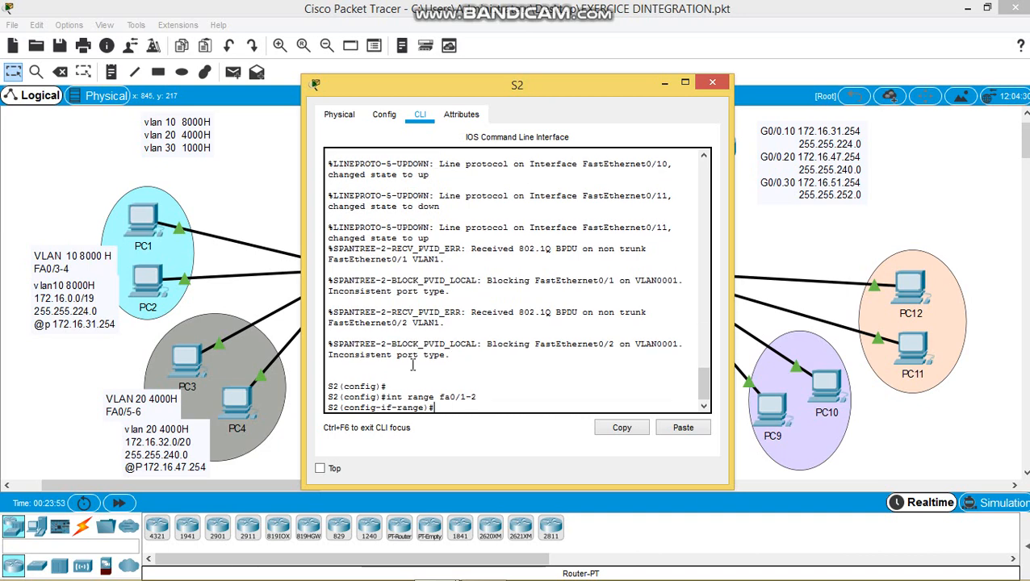
# - Set S2's fa0/1-2 to 'switchport mode trunk', retrying after an incomplete first attempt
pyautogui.write('swi')
pyautogui.press('Tab')
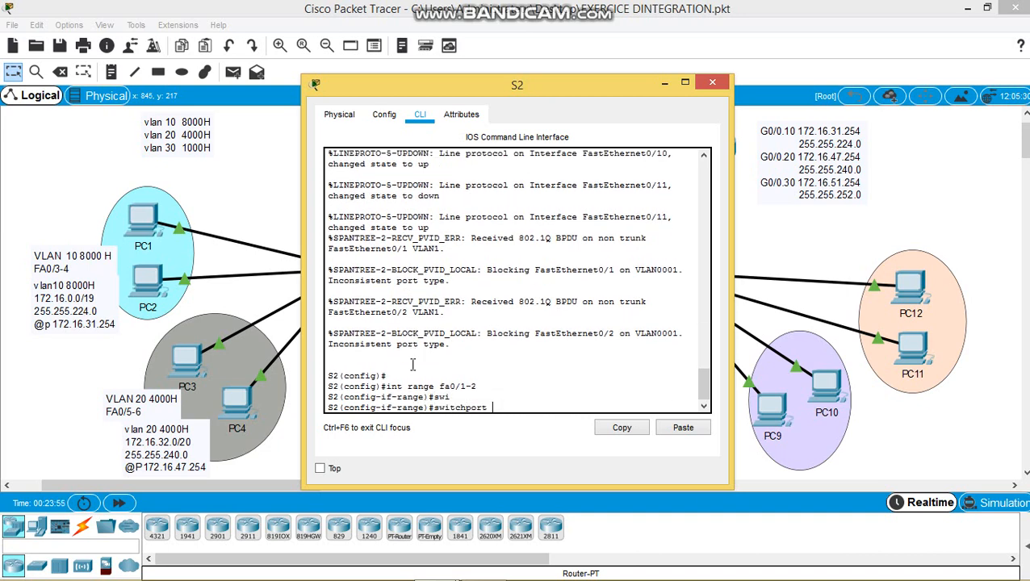
pyautogui.write('mo')
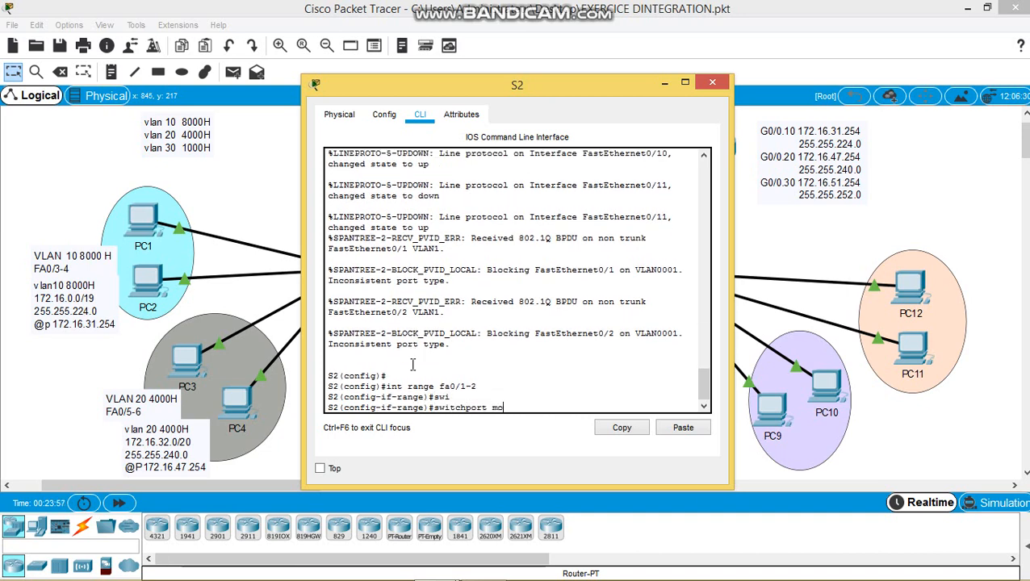
pyautogui.write('de')
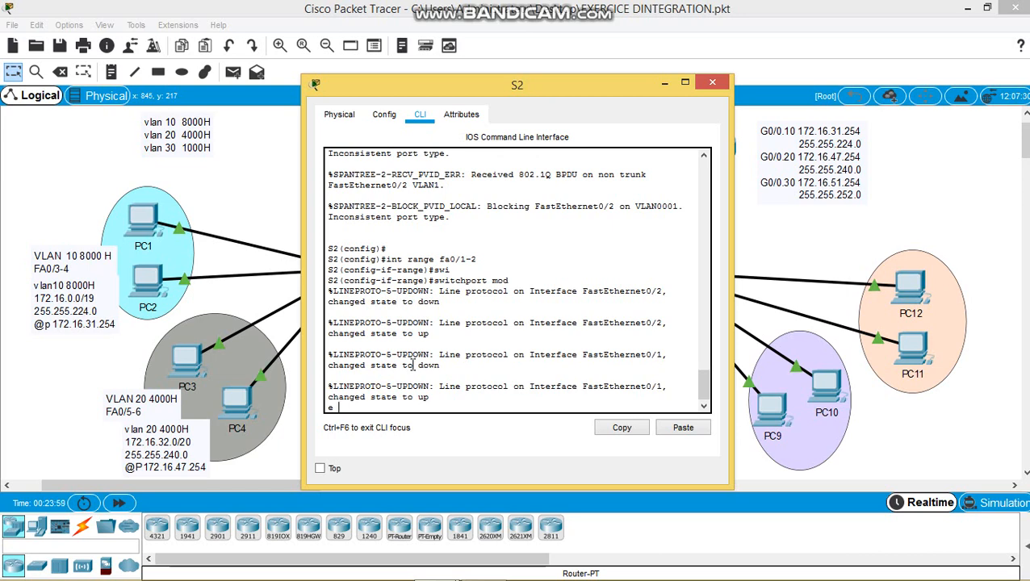
pyautogui.press('Return')
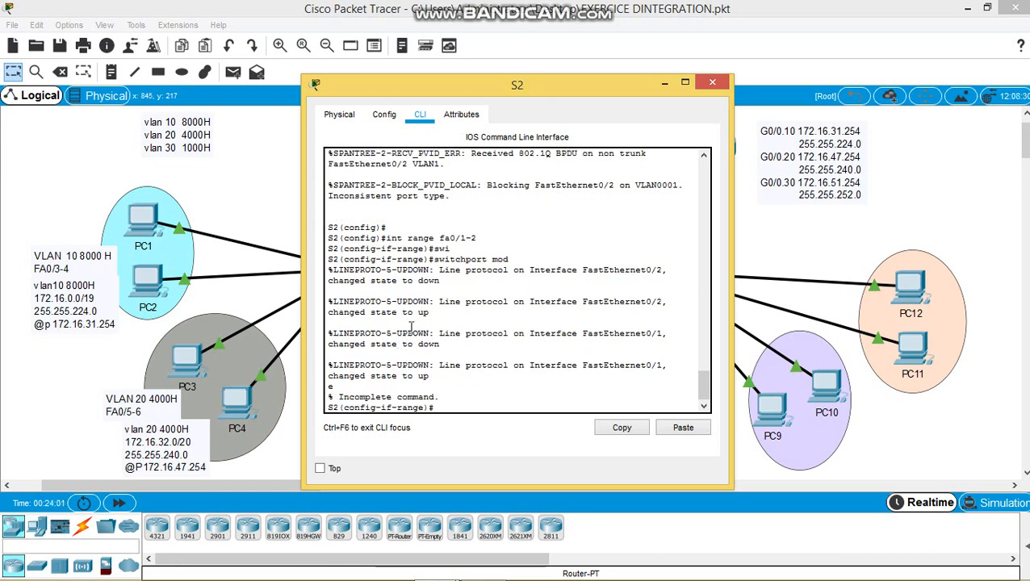
pyautogui.write('swi')
pyautogui.press('Tab')
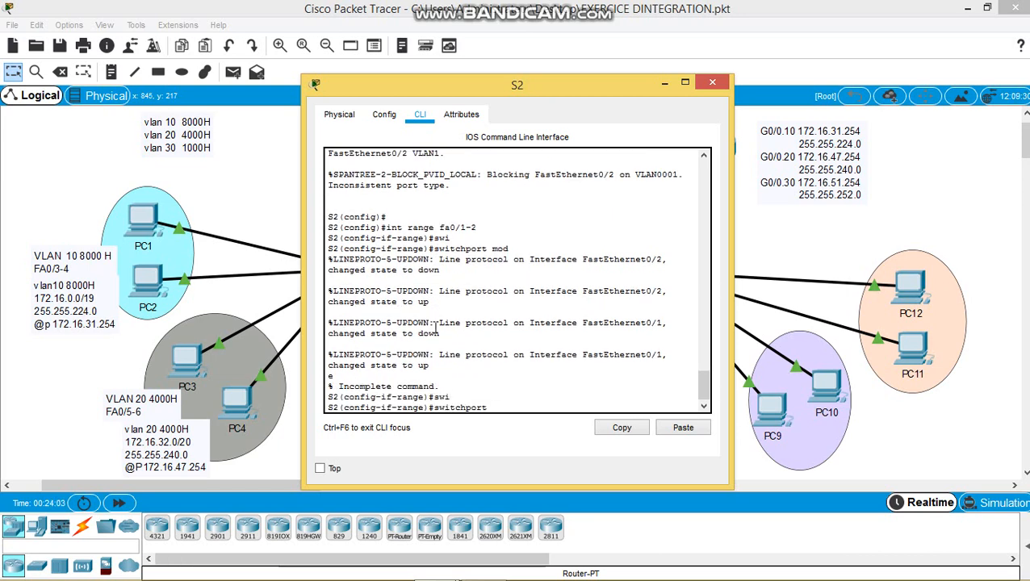
pyautogui.write('mode trunk')
pyautogui.press('Return')
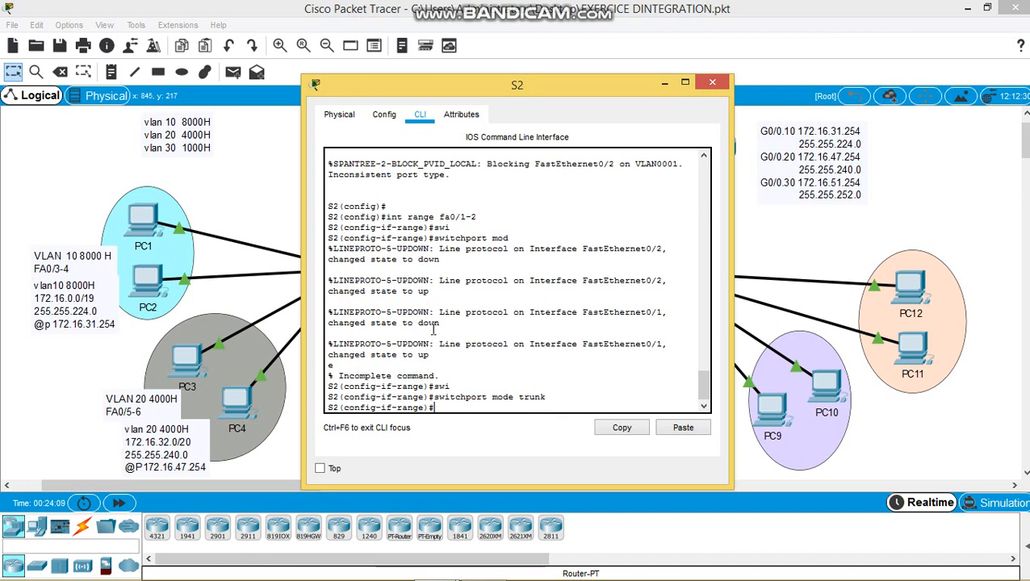
# - Exit the interface range configuration and close the S2 console window
pyautogui.write('exit')
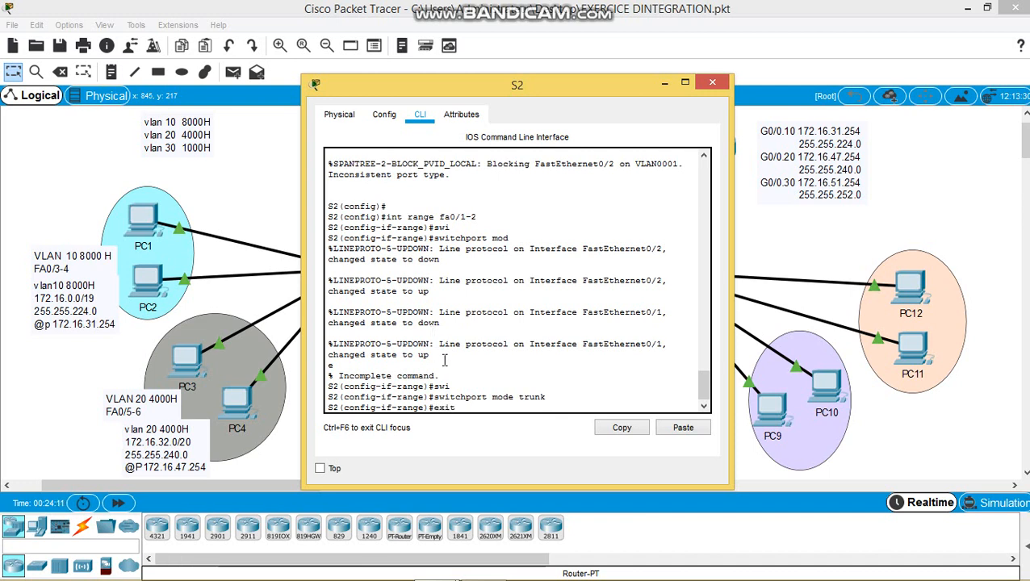
pyautogui.press('Return')
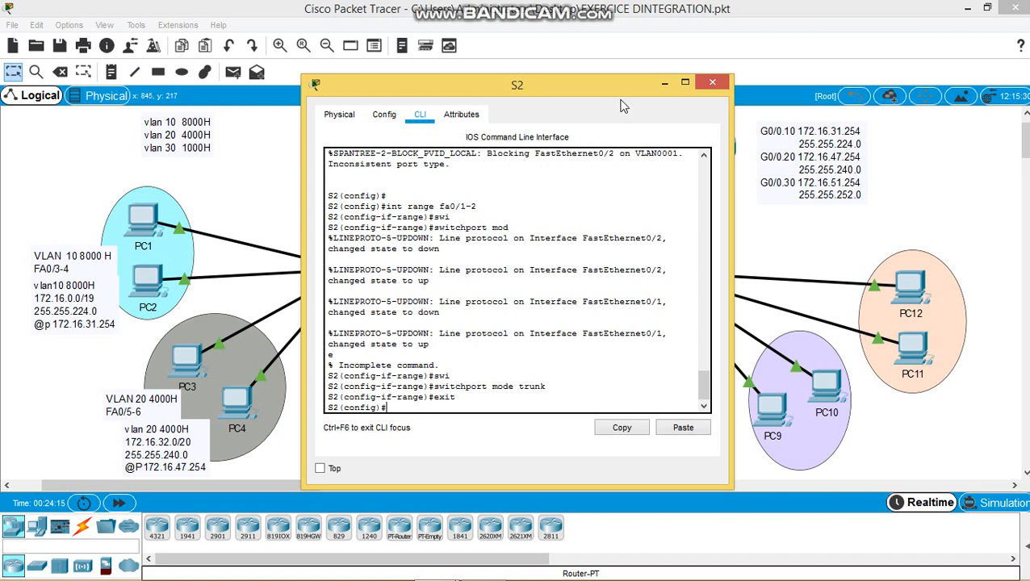
pyautogui.click(713, 82)
pyautogui.click(759, 247)
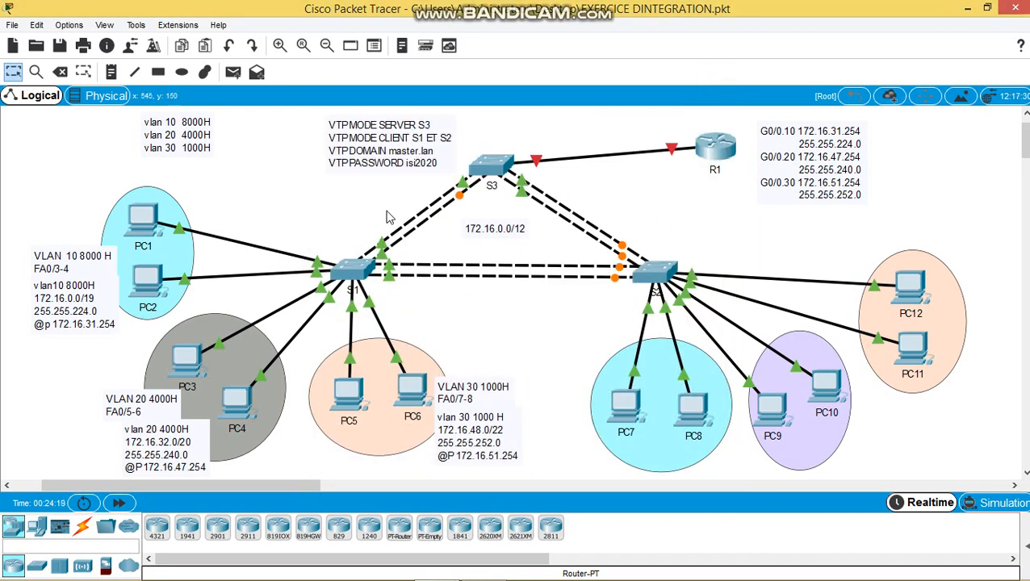
# - On S1, run end and 'sh vl br', confirm VLANs 10 and 30 are listed, then close the console
pyautogui.click(360, 269)
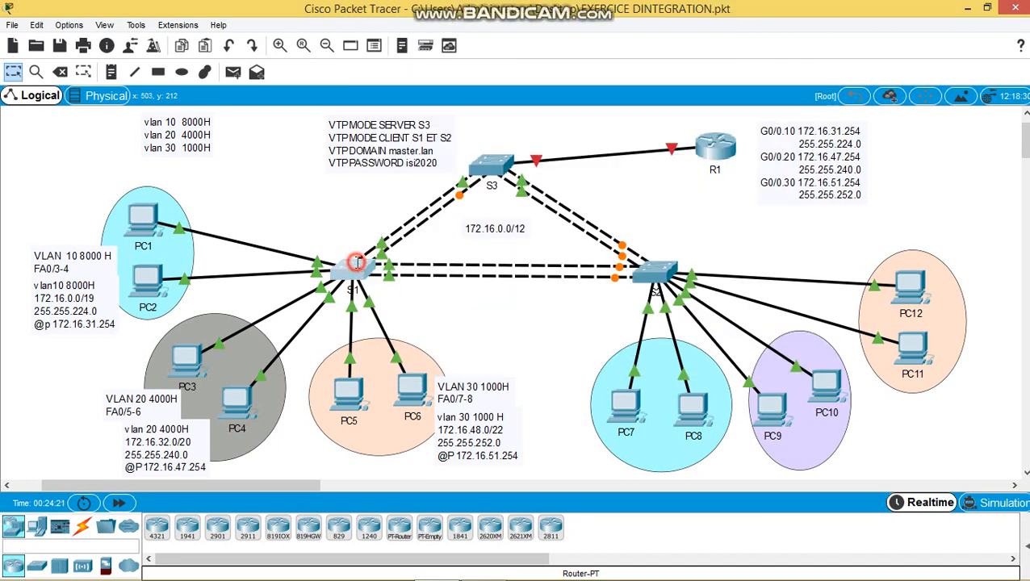
pyautogui.press('Return')
pyautogui.write('en')
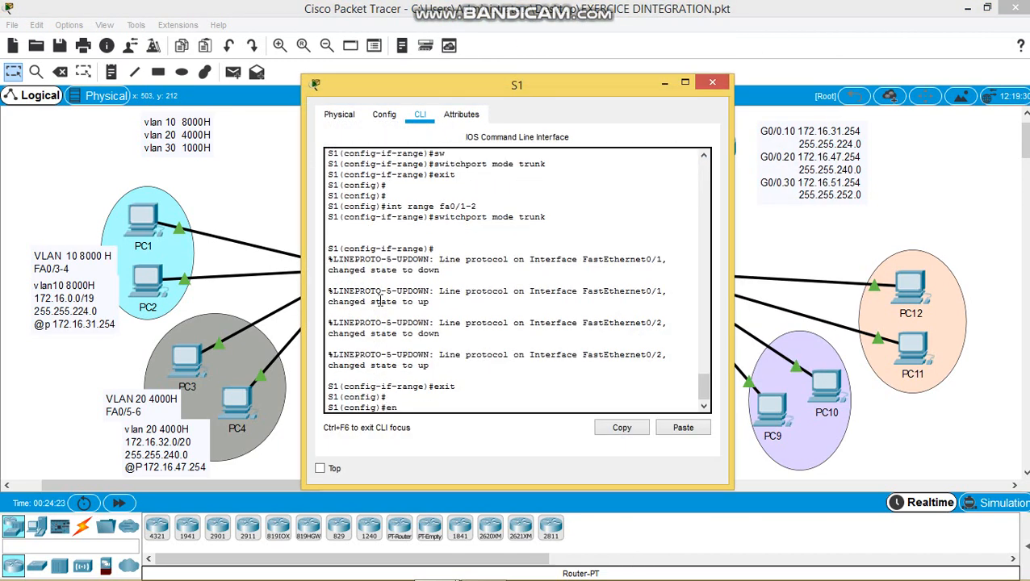
pyautogui.write('d')
pyautogui.press('Return')
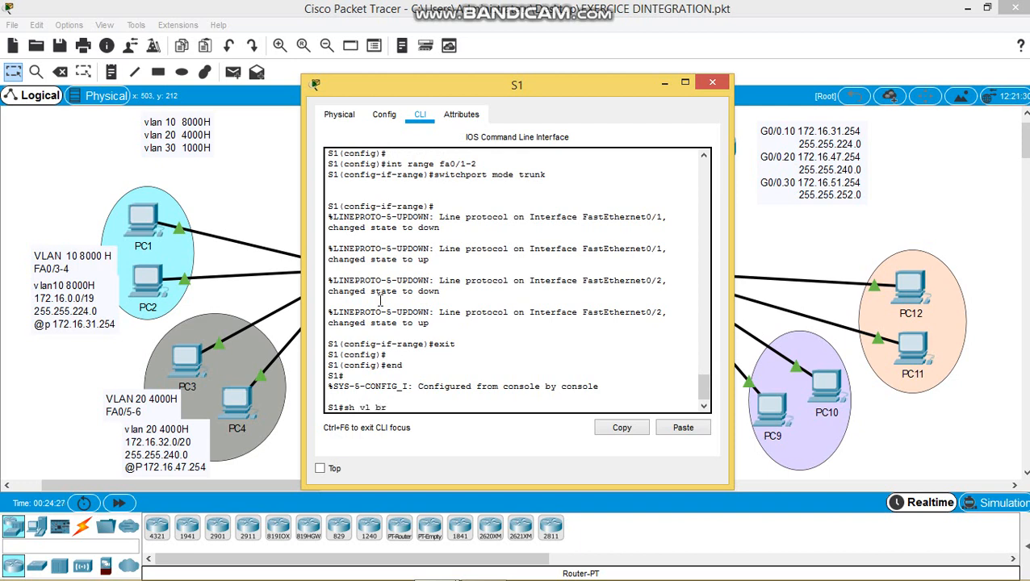
pyautogui.write('sh vl br')
pyautogui.press('Return')
pyautogui.moveTo(327, 334); pyautogui.dragTo(393, 344)
pyautogui.moveTo(327, 355); pyautogui.dragTo(397, 355)
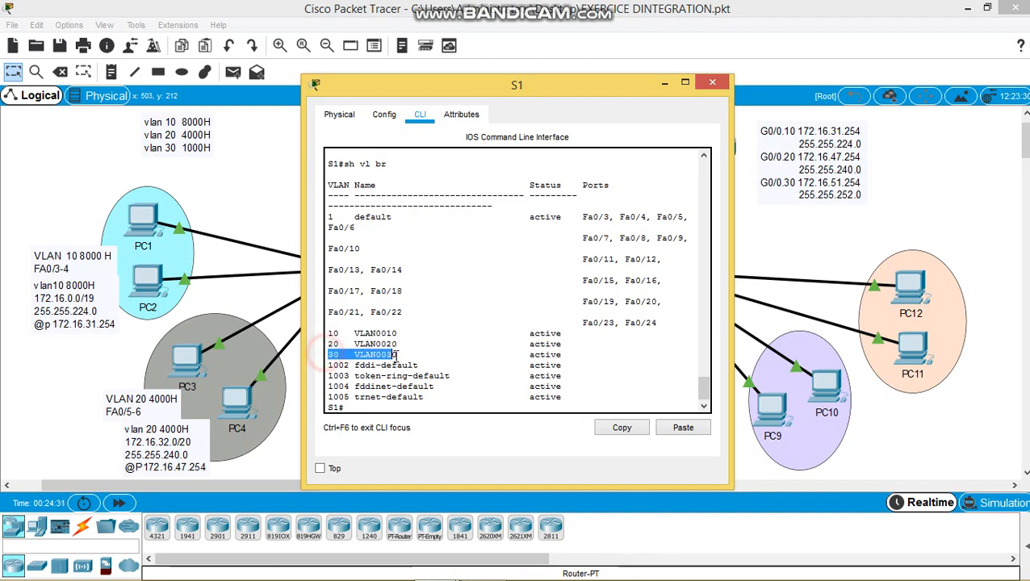
pyautogui.click(397, 356)
pyautogui.click(712, 83)
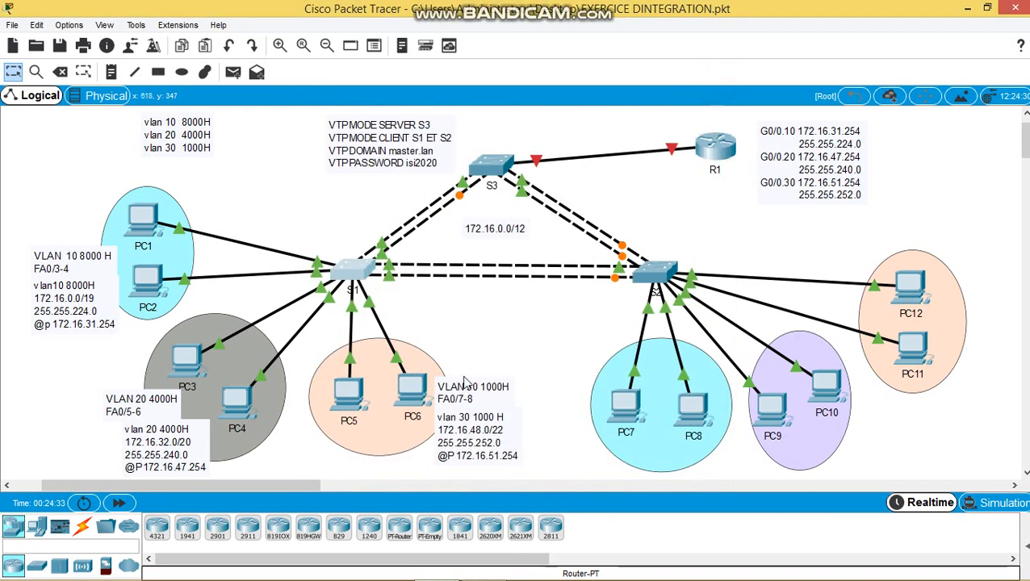
# - On S2, run end and 'sh vl br', confirm VLANs 10, 20 and 30, then close the console
pyautogui.click(650, 274)
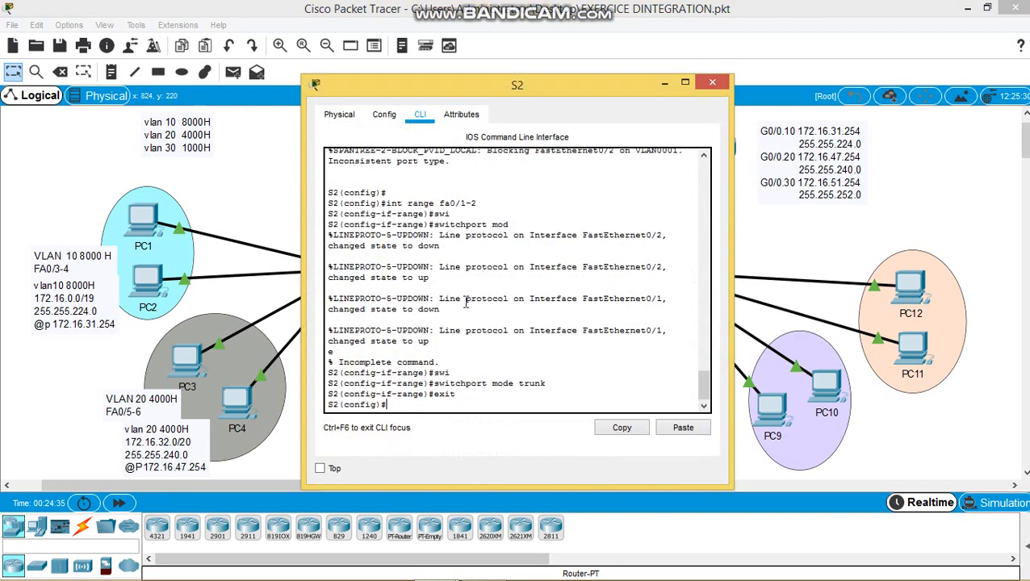
pyautogui.press('Return')
pyautogui.write('en')
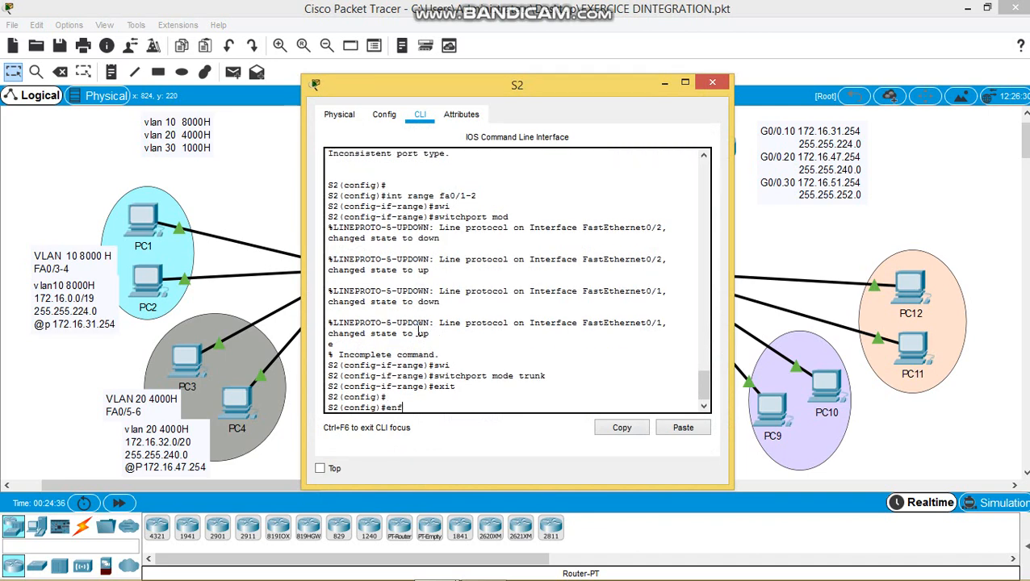
pyautogui.write('d')
pyautogui.press('Return')
pyautogui.press('Return')
pyautogui.write('sh v')
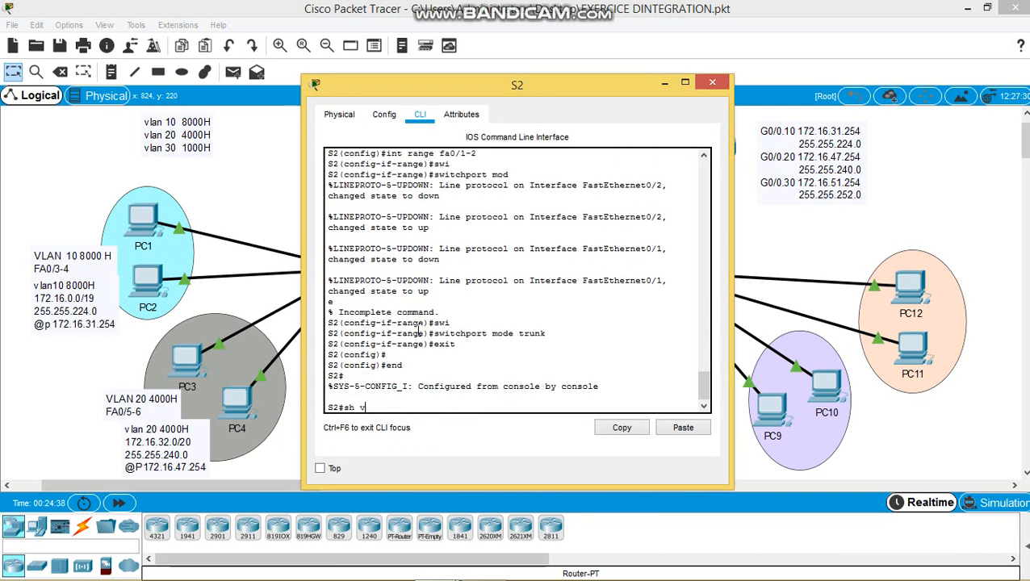
pyautogui.write('l br')
pyautogui.press('Return')
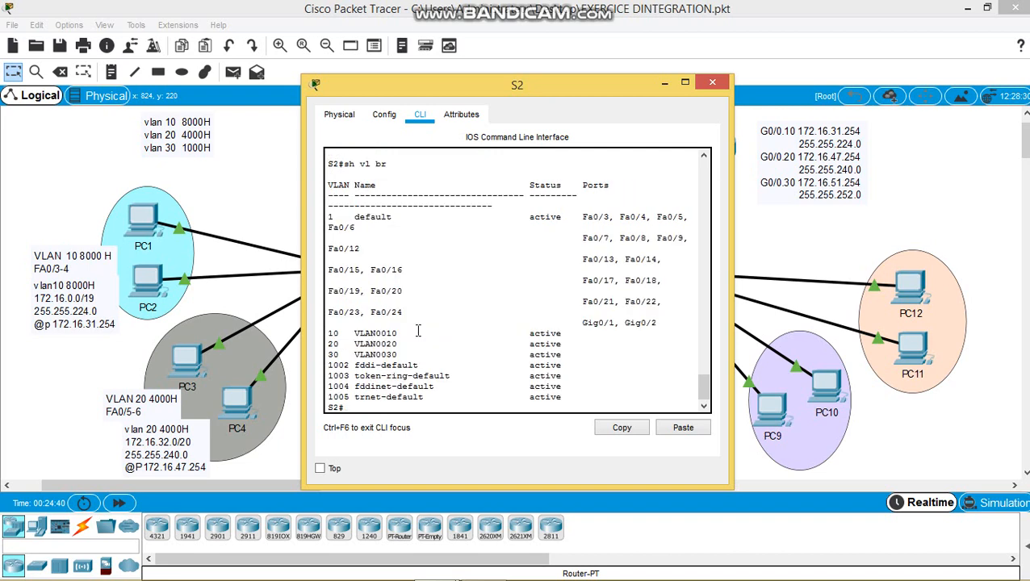
pyautogui.doubleClick(329, 336)
pyautogui.doubleClick(328, 344)
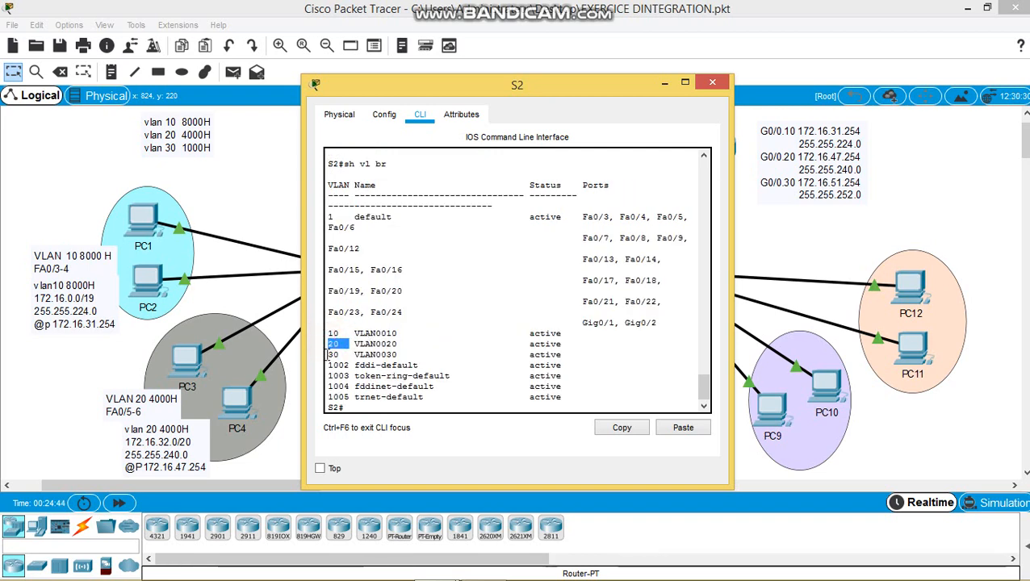
pyautogui.doubleClick(330, 355)
pyautogui.click(595, 287)
pyautogui.click(712, 82)
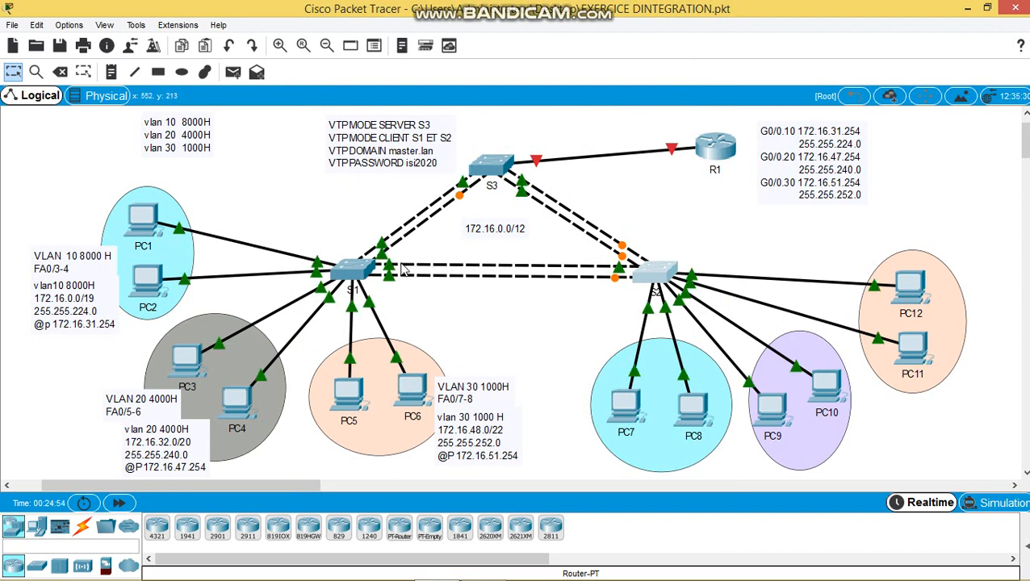
pyautogui.moveTo(344, 272)
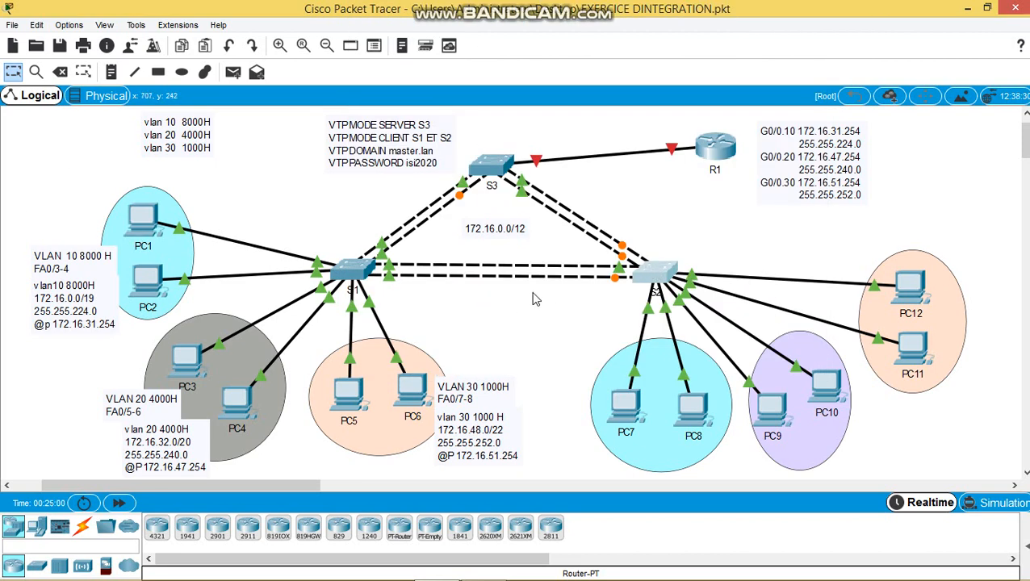
pyautogui.click(517, 299)
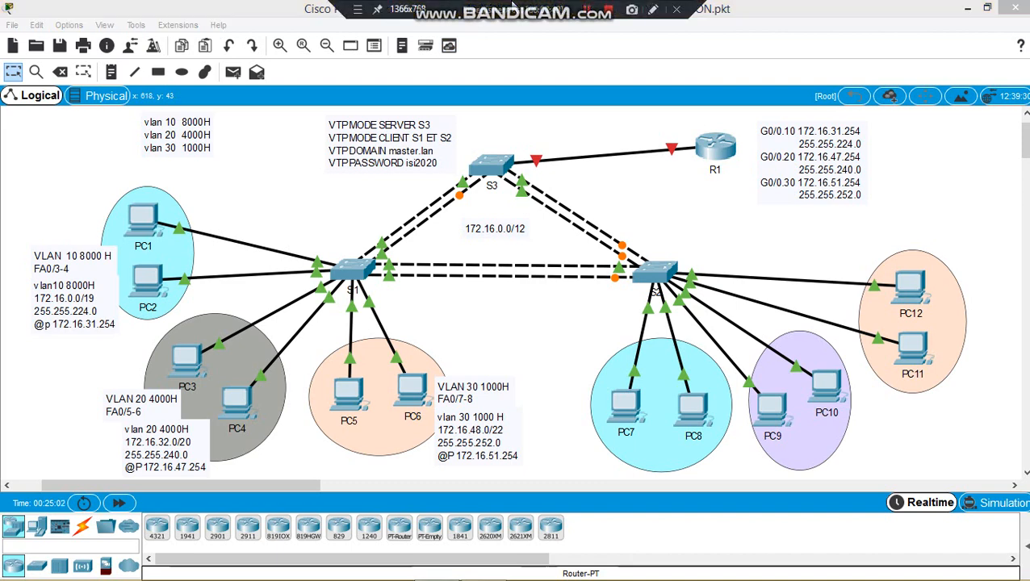
pyautogui.moveTo(607, 7)
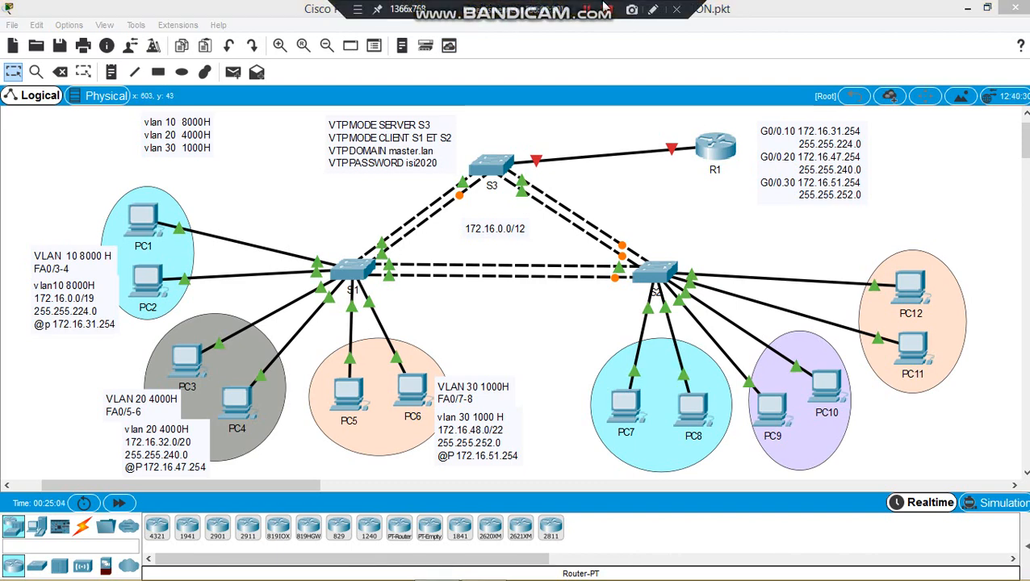